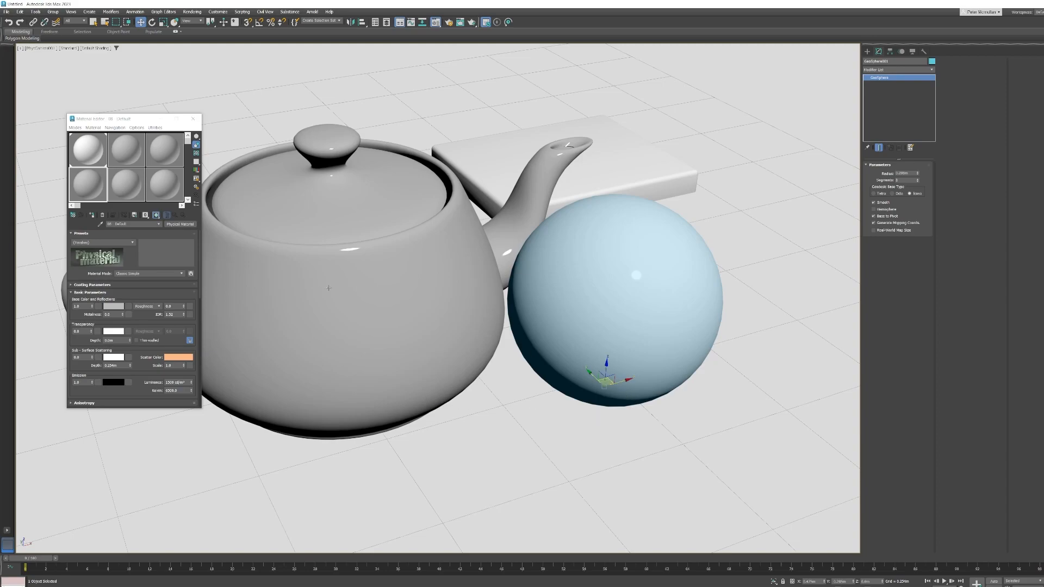
# Apply the first sample slot's material to the sphere, and select the teapot, the box and the ground plane in turn.
pyautogui.moveTo(126, 120); pyautogui.dragTo(149, 137)
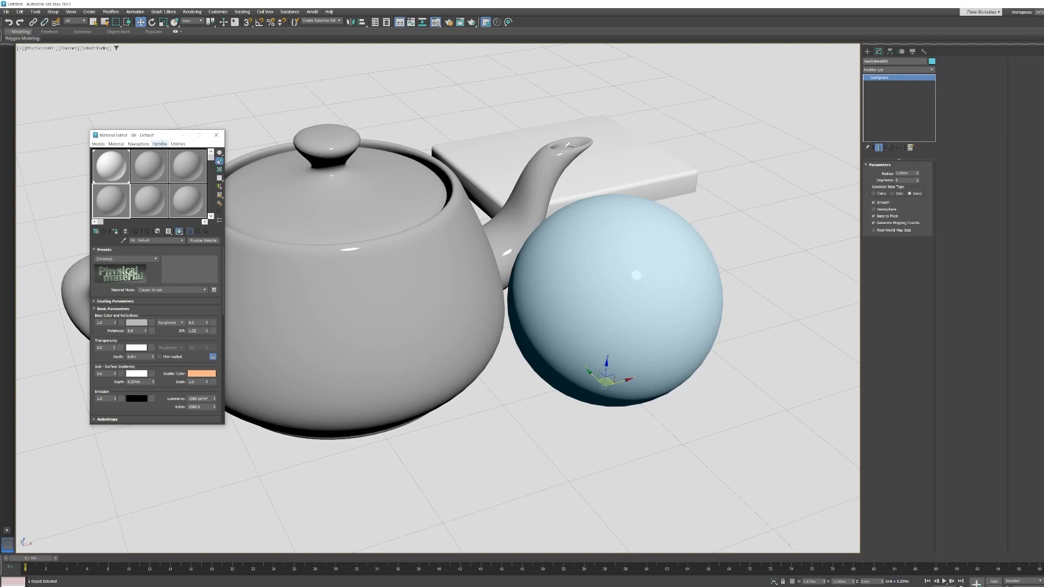
pyautogui.moveTo(156, 137)
pyautogui.mouseDown()
pyautogui.moveTo(398, 199)
pyautogui.moveTo(153, 153)
pyautogui.mouseUp()
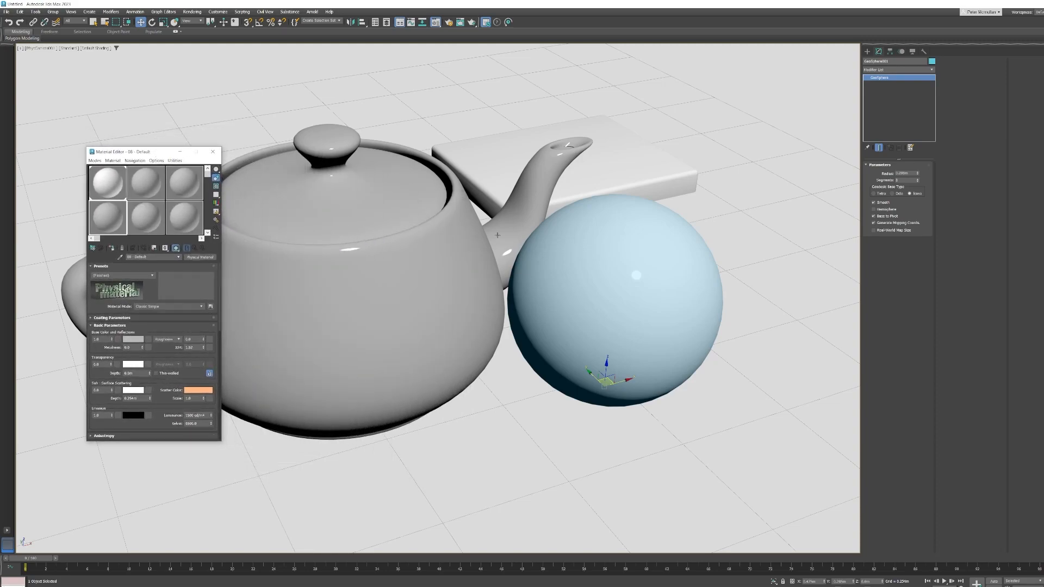
pyautogui.moveTo(96, 186); pyautogui.dragTo(562, 308)
pyautogui.click(455, 272)
pyautogui.click(622, 172)
pyautogui.click(747, 188)
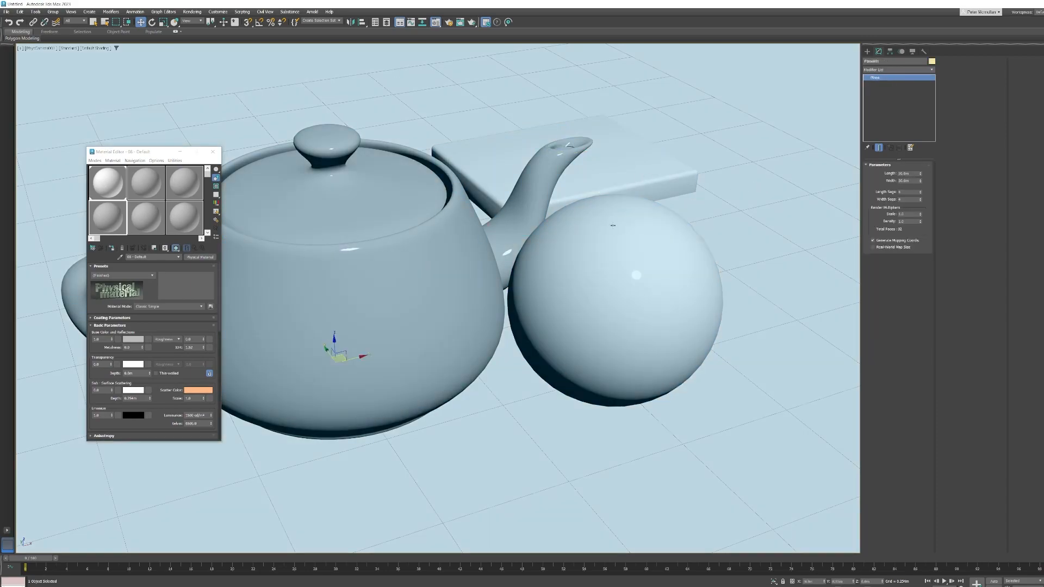
# Inspect the base color of the material in the first sample slot, leaving it as it is.
pyautogui.click(109, 181)
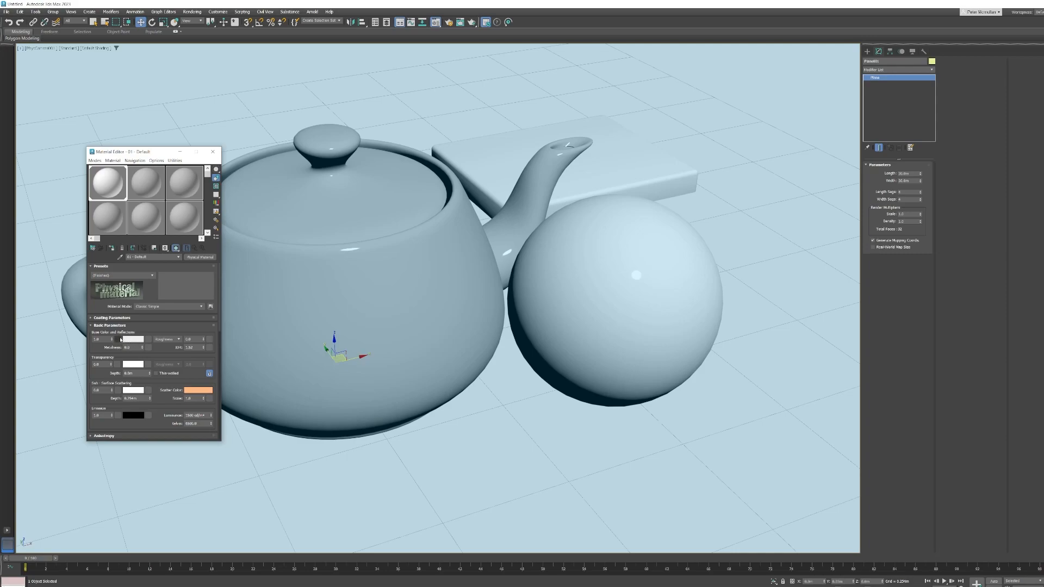
pyautogui.click(130, 342)
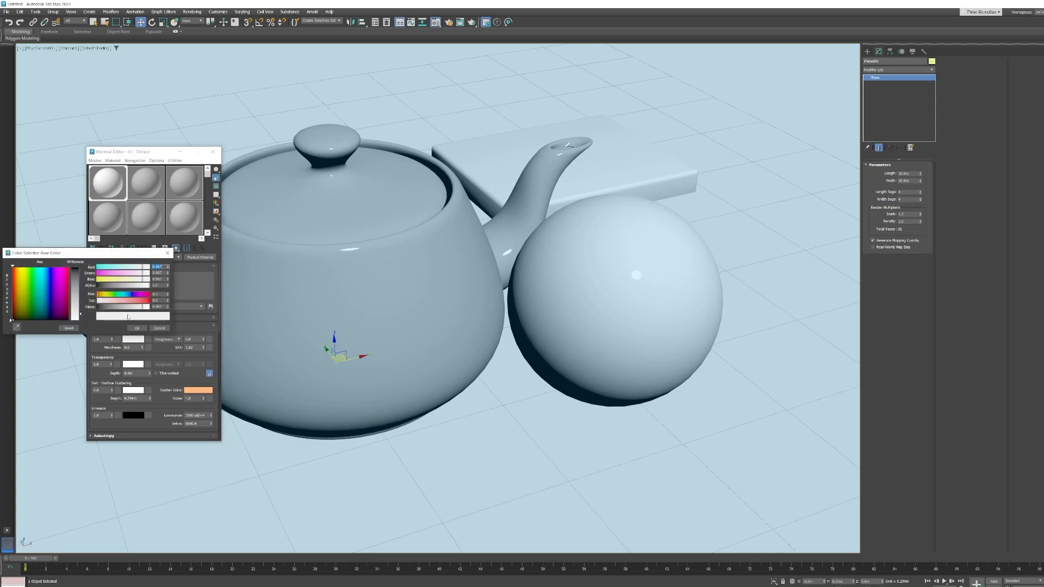
pyautogui.moveTo(96, 250); pyautogui.dragTo(224, 257)
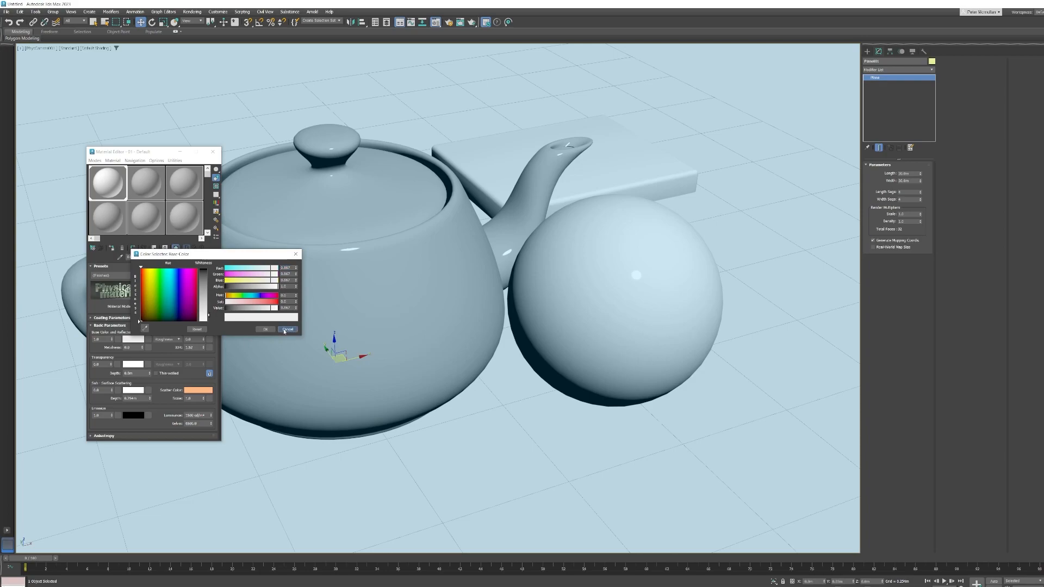
pyautogui.click(287, 329)
pyautogui.moveTo(147, 157)
pyautogui.mouseDown()
pyautogui.moveTo(102, 153)
pyautogui.moveTo(181, 153)
pyautogui.moveTo(161, 155)
pyautogui.mouseUp()
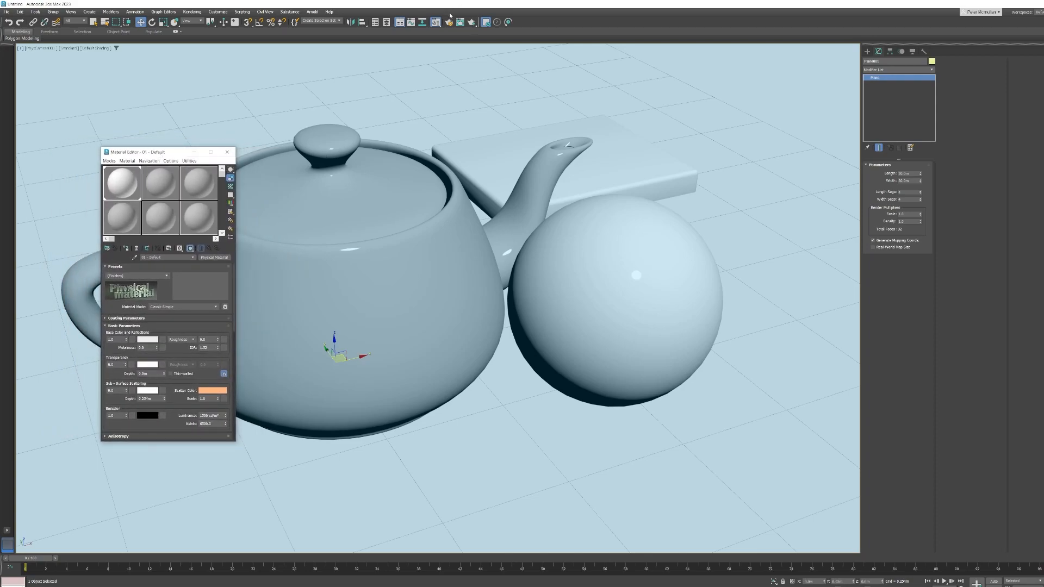
# Review the output size in the render setup and lower the Arnold Camera (AA) samples to 3.
pyautogui.click(449, 22)
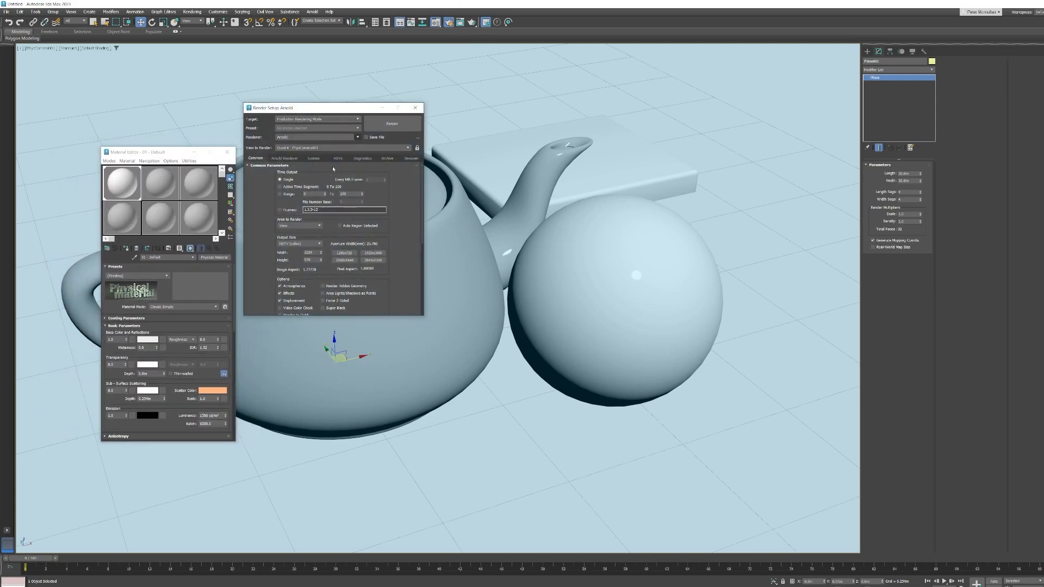
pyautogui.moveTo(315, 253); pyautogui.dragTo(291, 257)
pyautogui.click(314, 260)
pyautogui.click(292, 158)
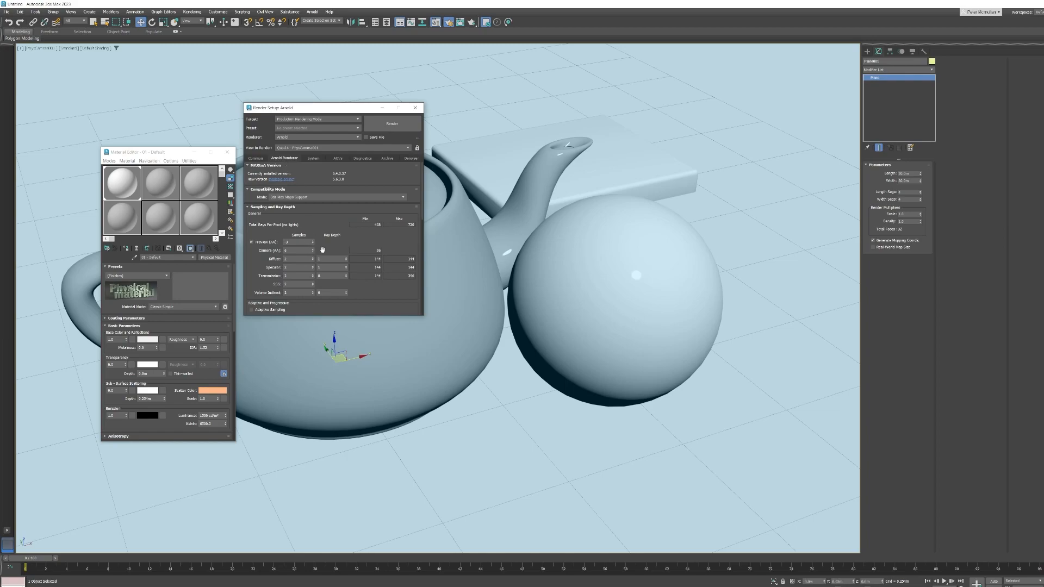
pyautogui.click(313, 252)
pyautogui.click(313, 252)
pyautogui.click(313, 253)
# Arrange the material and render setup windows side by side and render the camera view.
pyautogui.moveTo(335, 109); pyautogui.dragTo(333, 205)
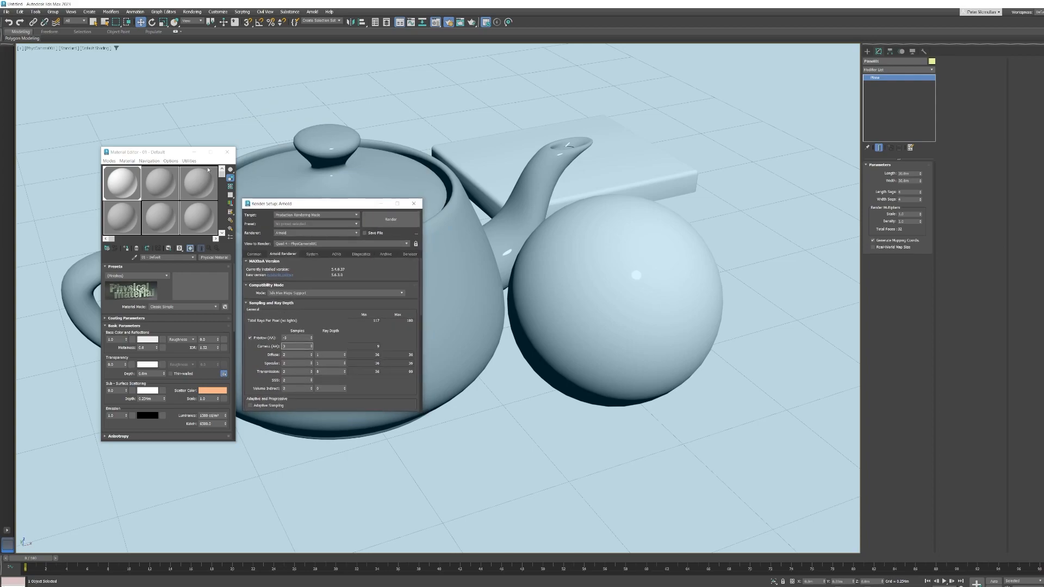
pyautogui.moveTo(181, 154); pyautogui.dragTo(105, 139)
pyautogui.moveTo(276, 199); pyautogui.dragTo(205, 182)
pyautogui.click(319, 202)
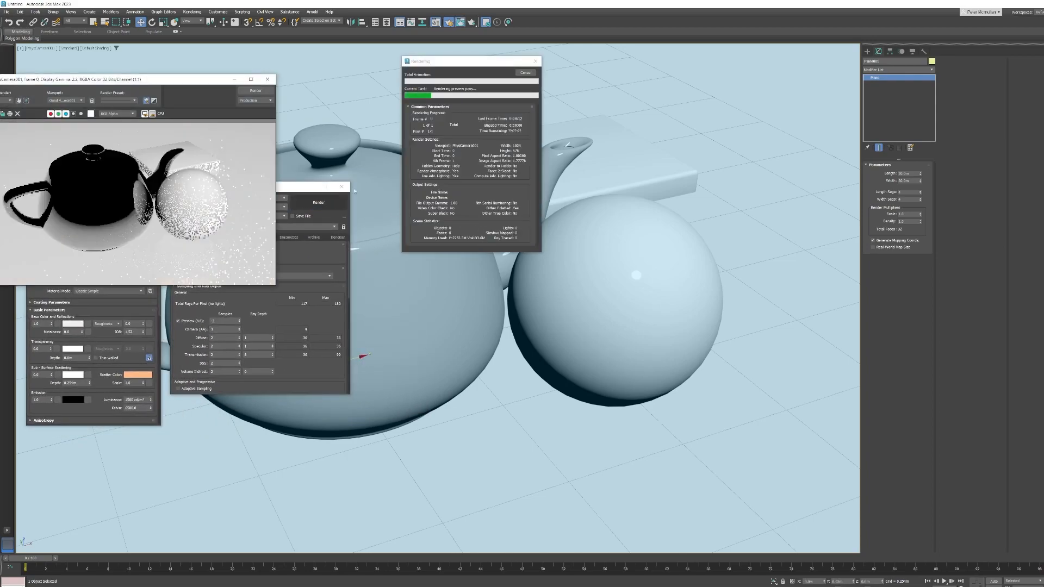
pyautogui.moveTo(163, 81); pyautogui.dragTo(561, 234)
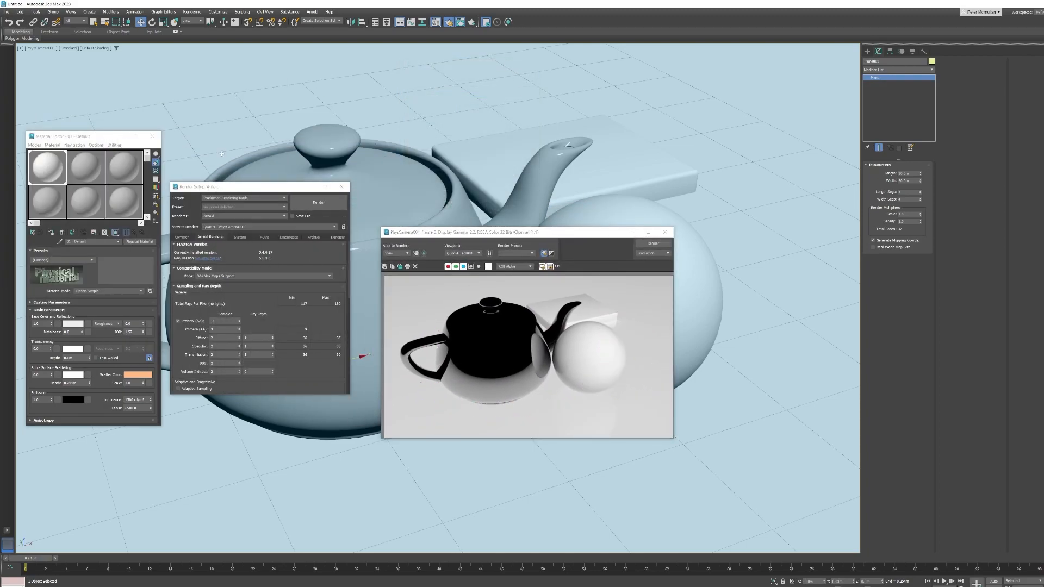
# Apply the white material from the first sample slot to the teapot and render the scene again.
pyautogui.moveTo(49, 161); pyautogui.dragTo(403, 202)
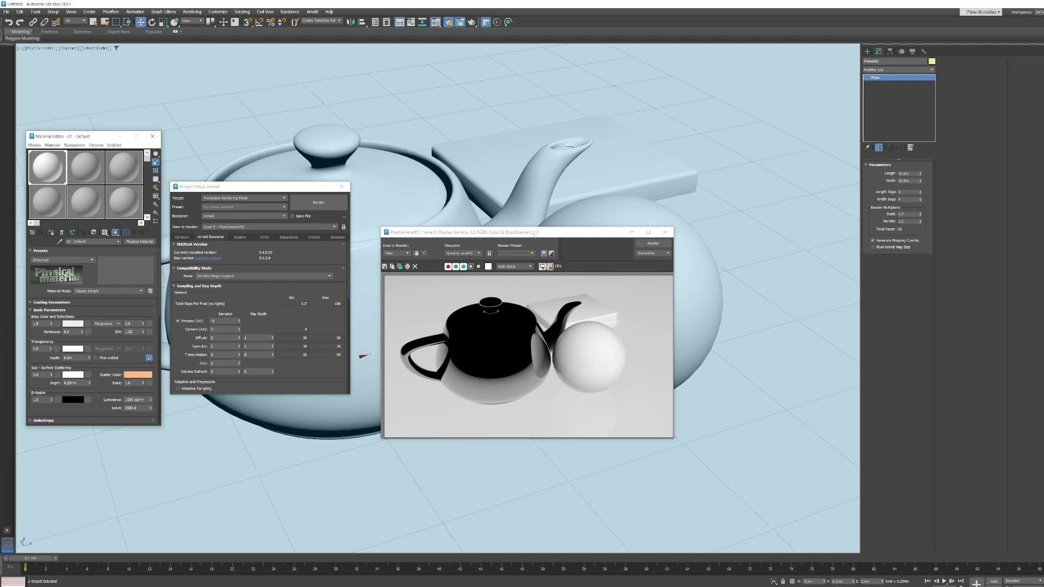
pyautogui.click(652, 244)
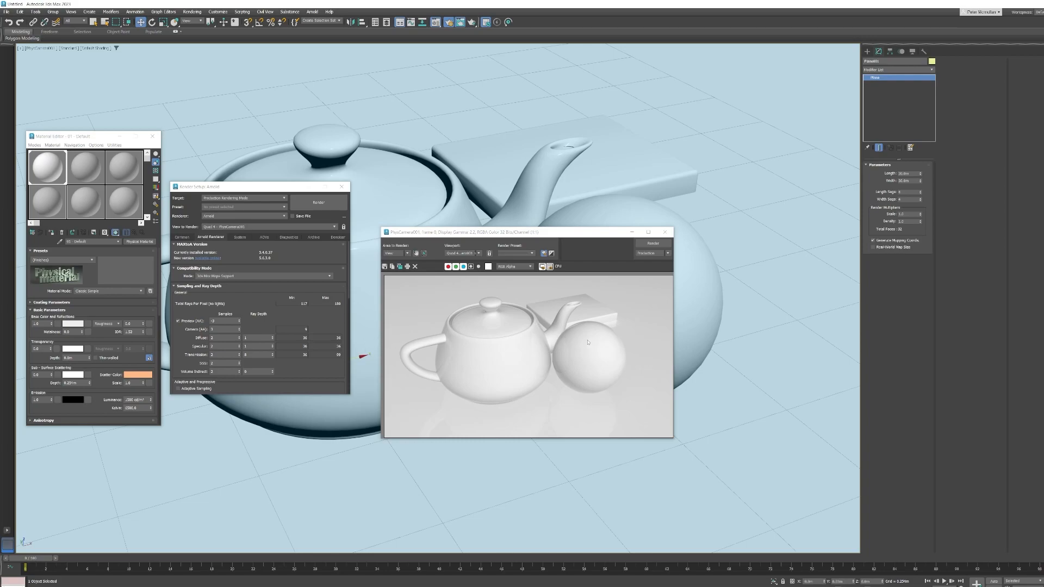
pyautogui.moveTo(472, 238); pyautogui.dragTo(447, 204)
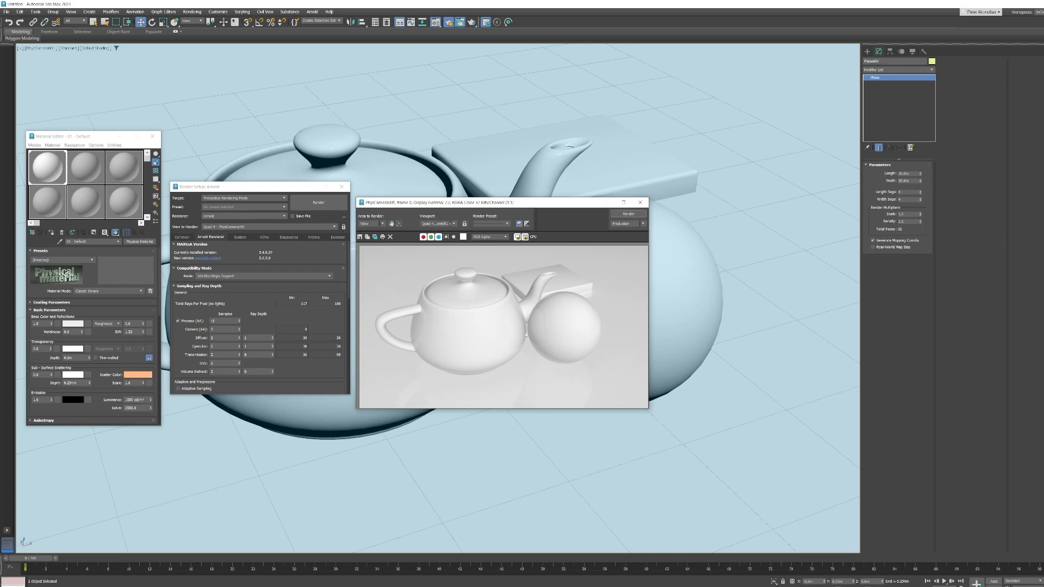
# Switch to the browser, look at the Wrestling Gym HDRI and its download format options on Poly Haven, and return to 3ds Max.
pyautogui.hotkey('alt', 'Tab')
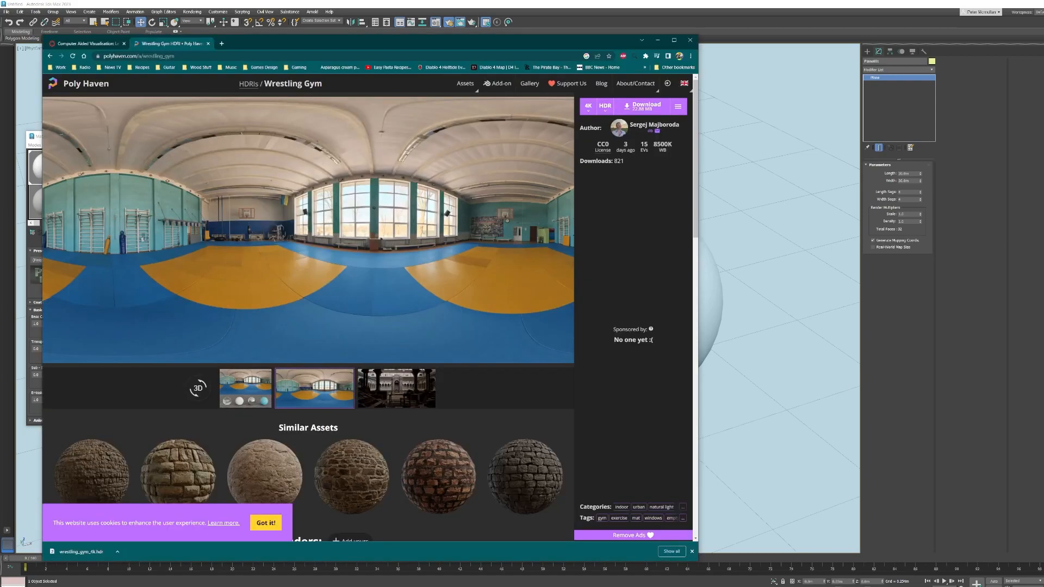
pyautogui.click(657, 40)
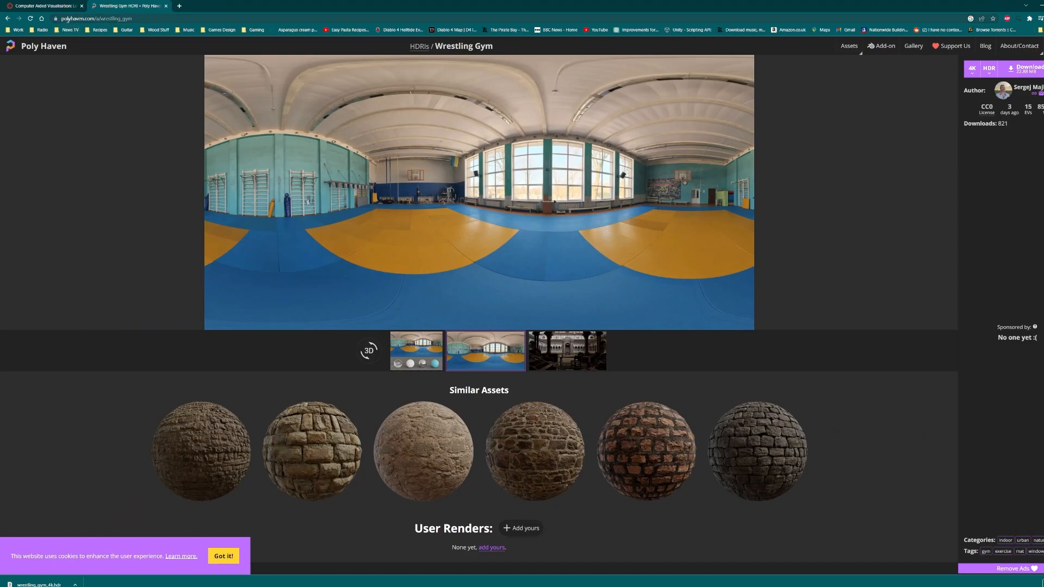
pyautogui.click(8, 18)
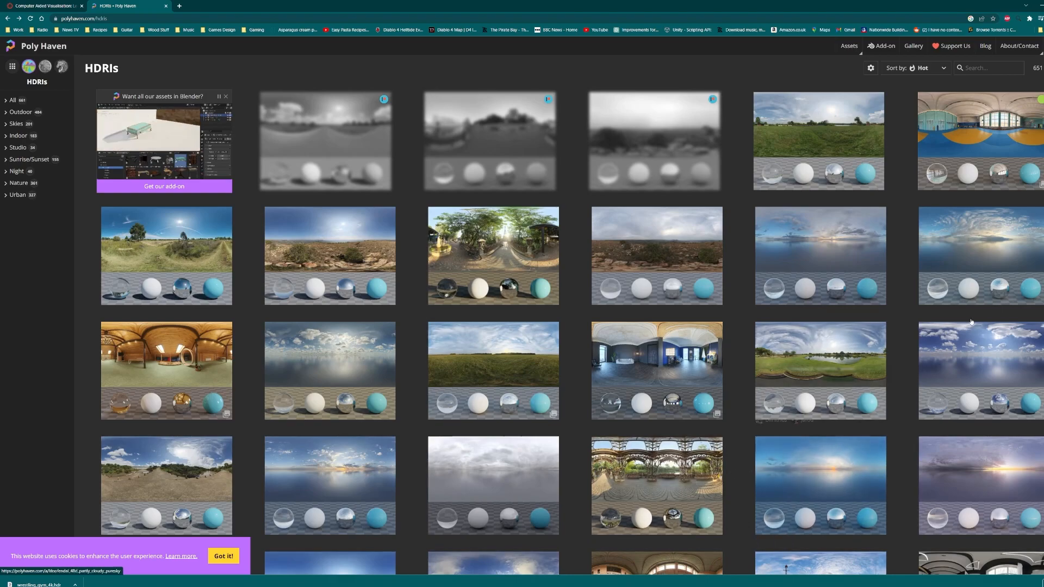
pyautogui.click(1002, 149)
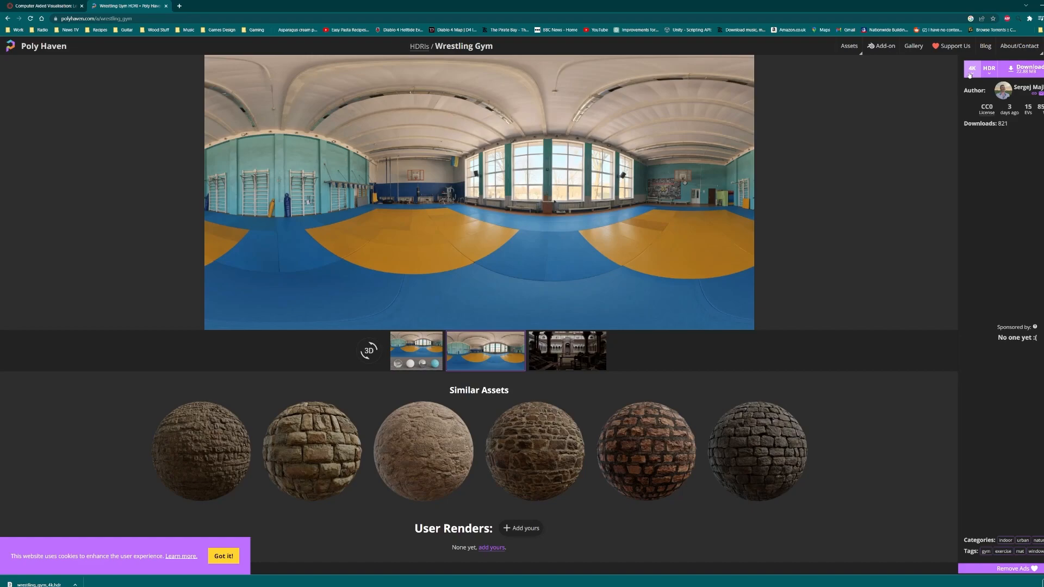
pyautogui.click(990, 75)
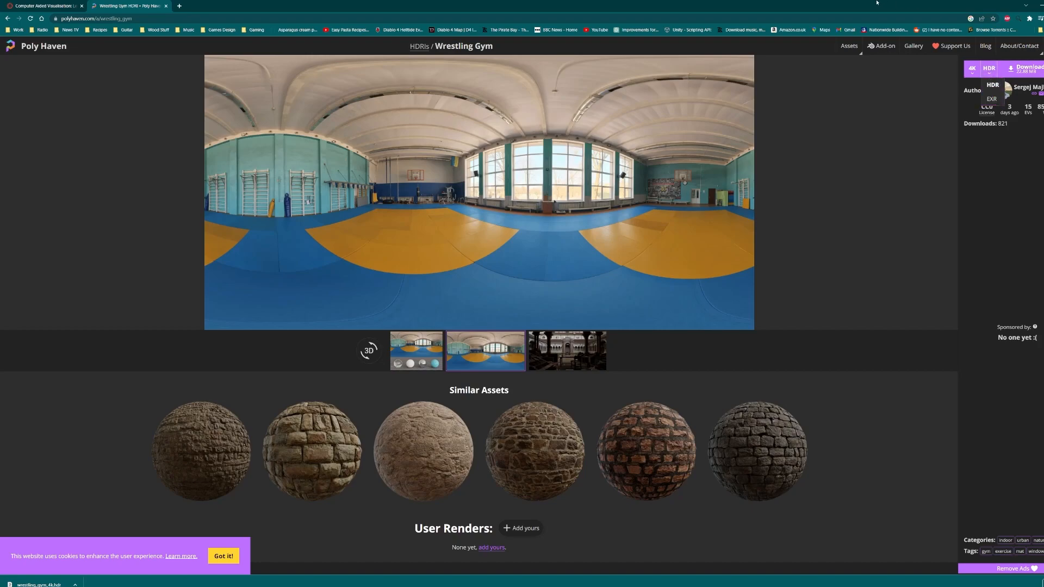
pyautogui.click(1041, 8)
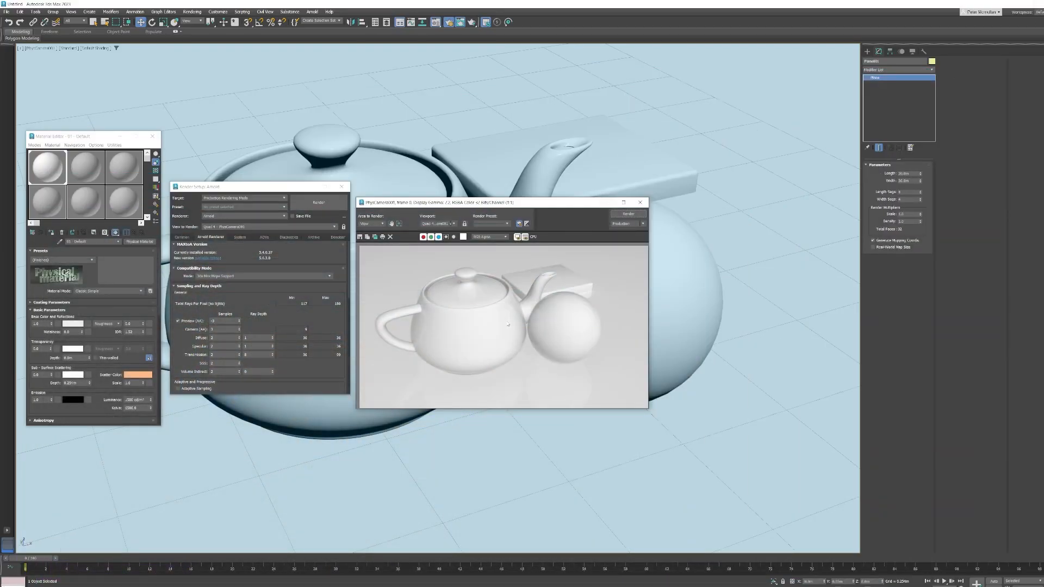
# Search the map browser for "bitmap" and choose the general Bitmap as the background environment map.
pyautogui.moveTo(450, 205); pyautogui.dragTo(603, 202)
pyautogui.click(192, 11)
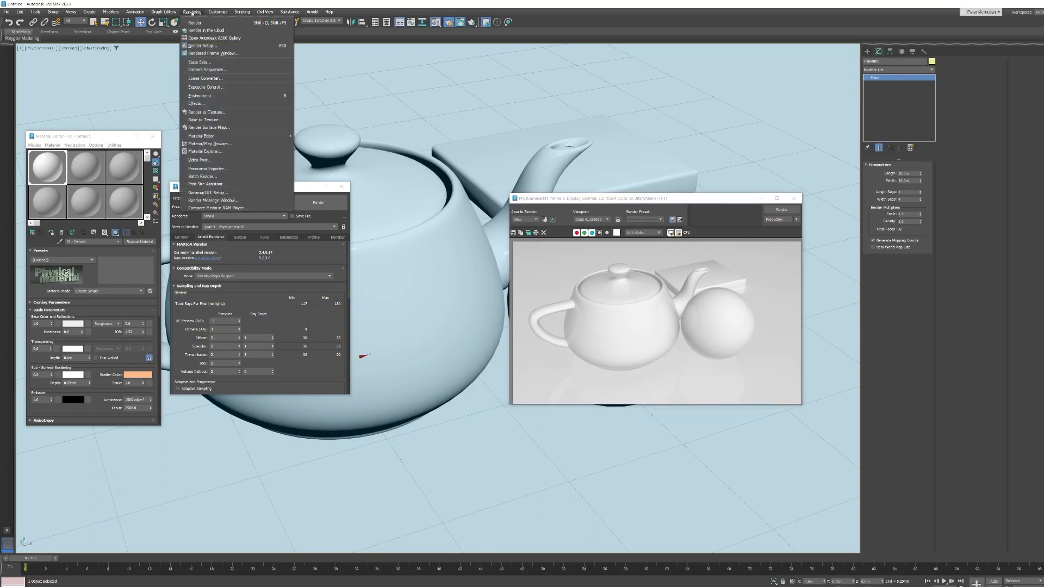
pyautogui.click(200, 96)
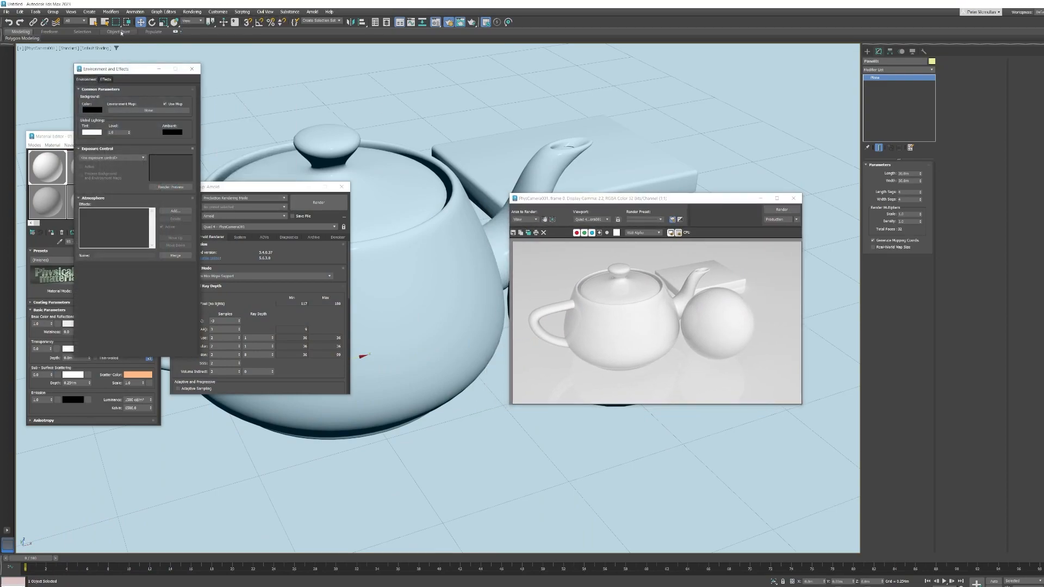
pyautogui.moveTo(120, 69); pyautogui.dragTo(412, 154)
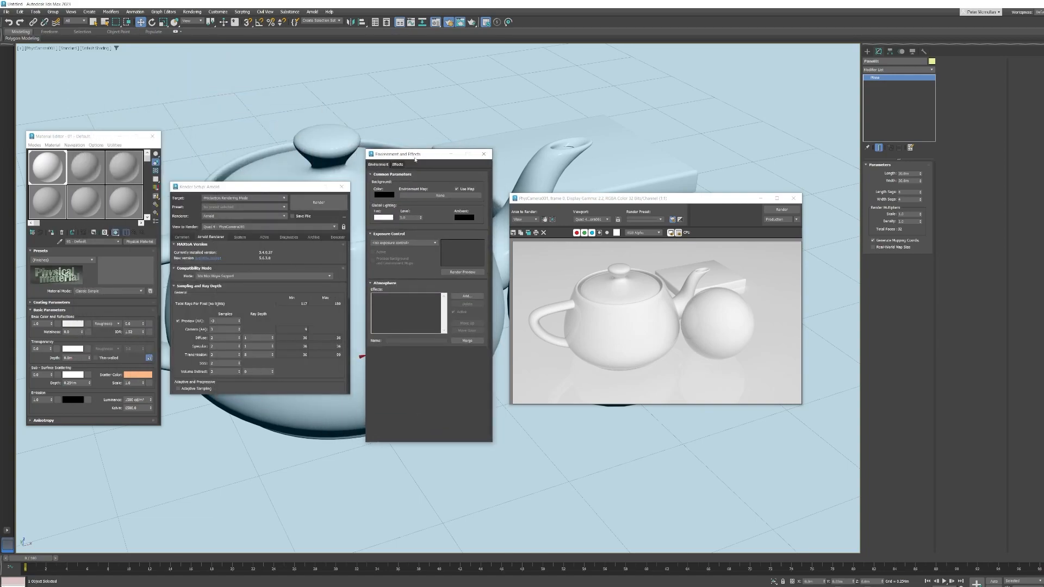
pyautogui.click(435, 195)
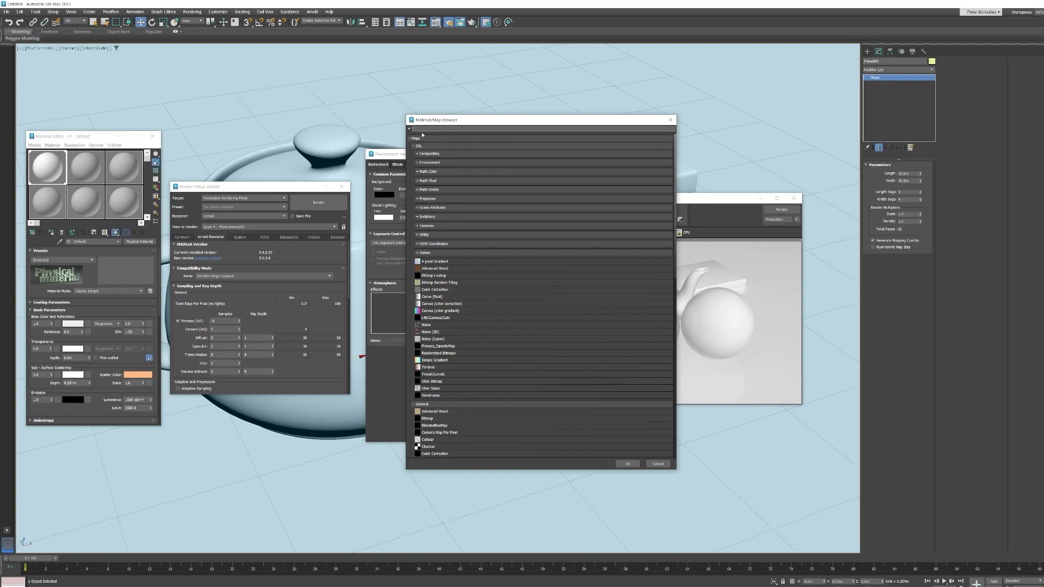
pyautogui.write('bitmap')
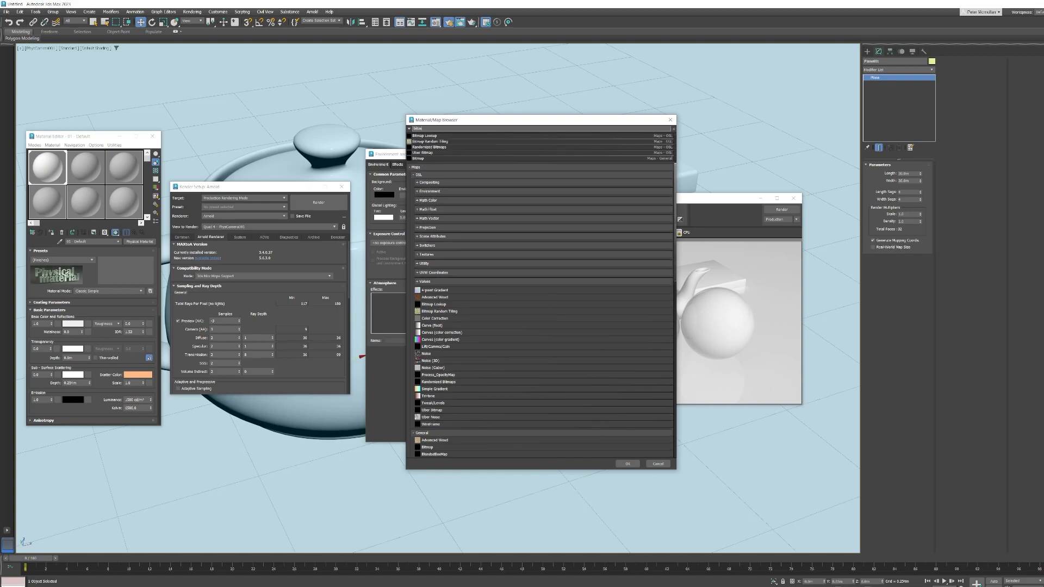
pyautogui.click(421, 158)
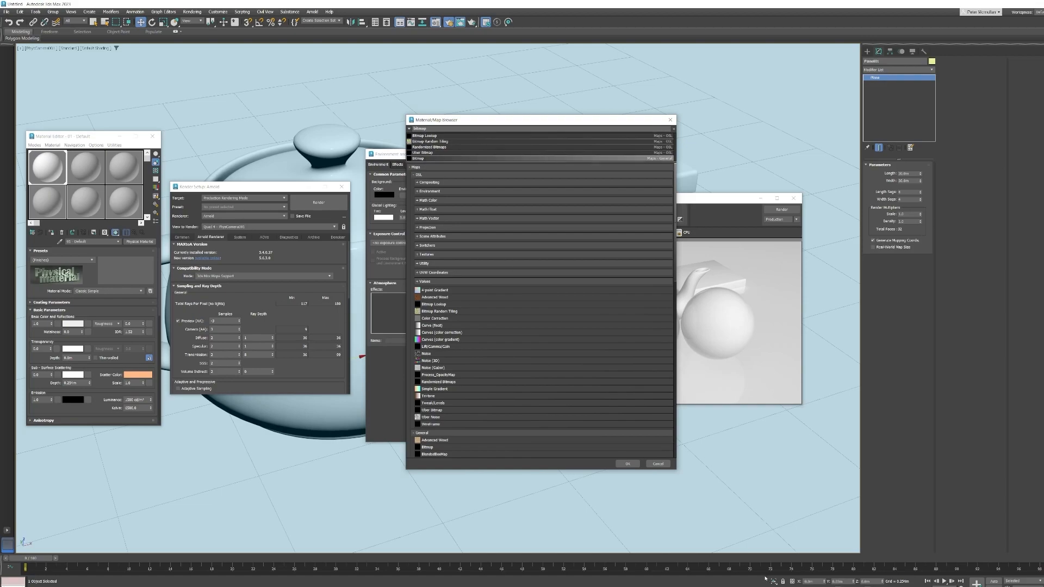
pyautogui.click(628, 464)
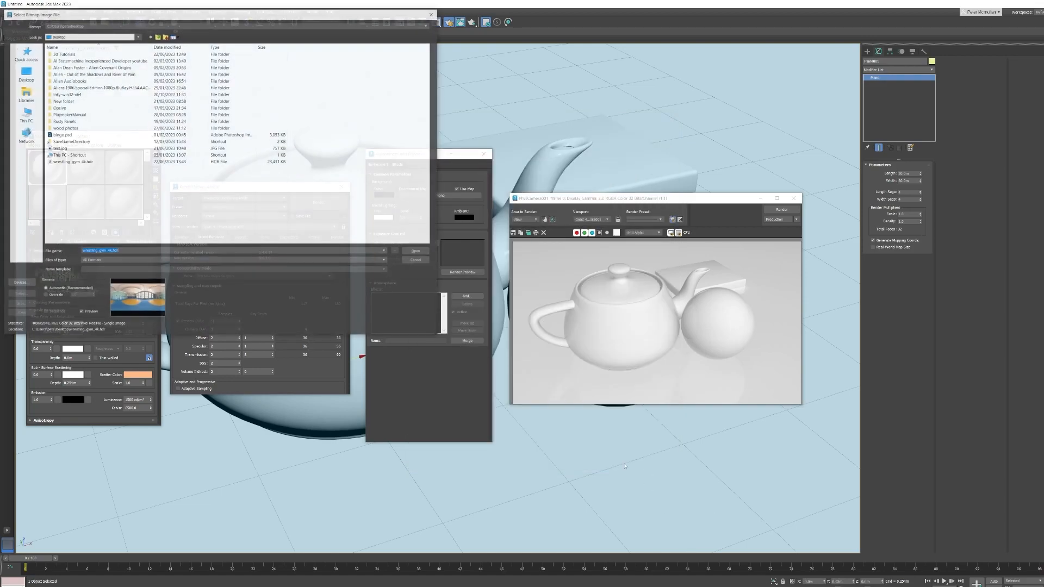
# Load wrestling_gym_4k.hdr from the Desktop as the environment bitmap with the default HDRI load settings.
pyautogui.click(60, 162)
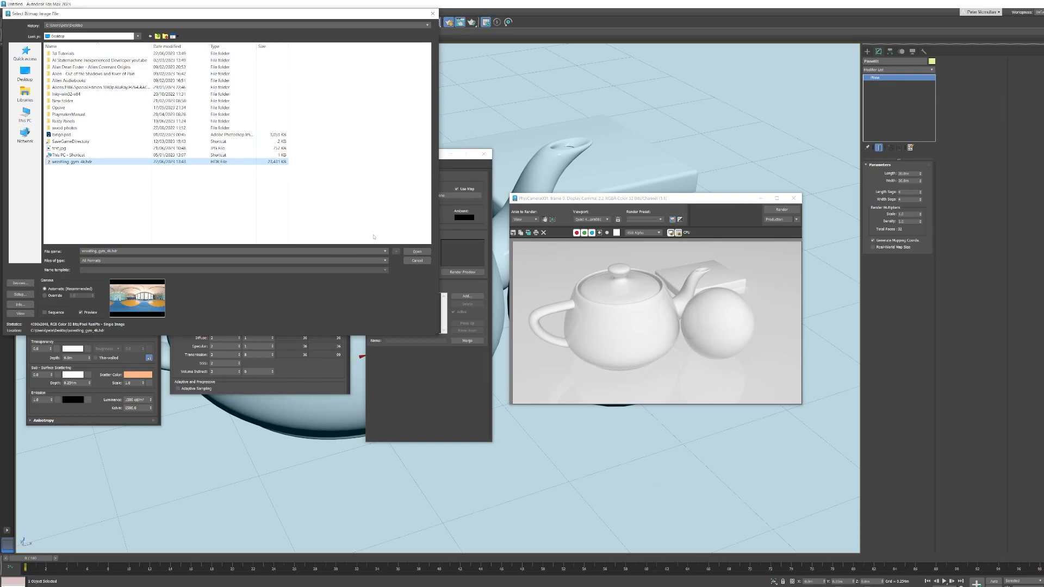
pyautogui.click(427, 251)
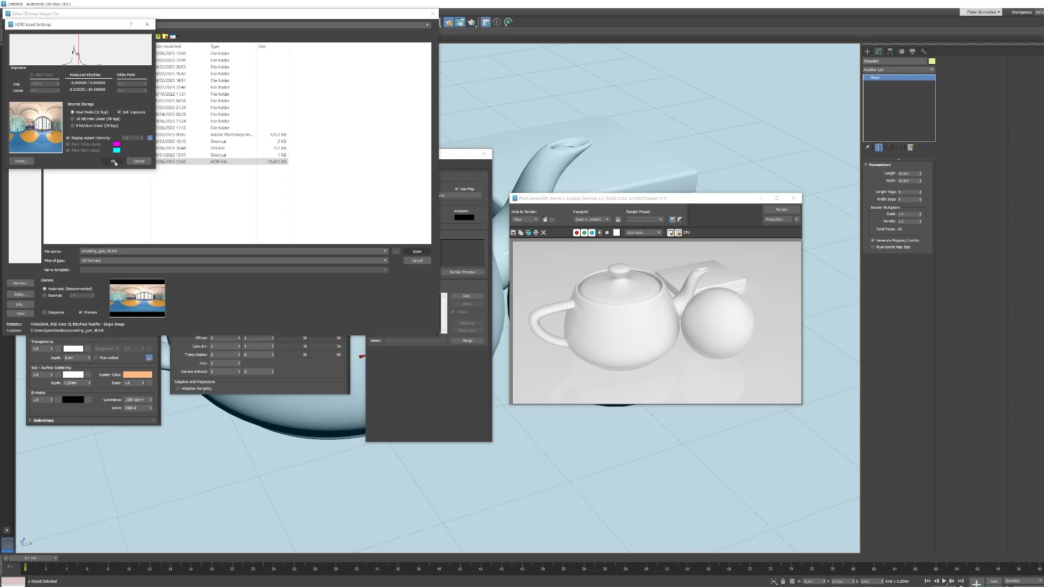
pyautogui.click(113, 161)
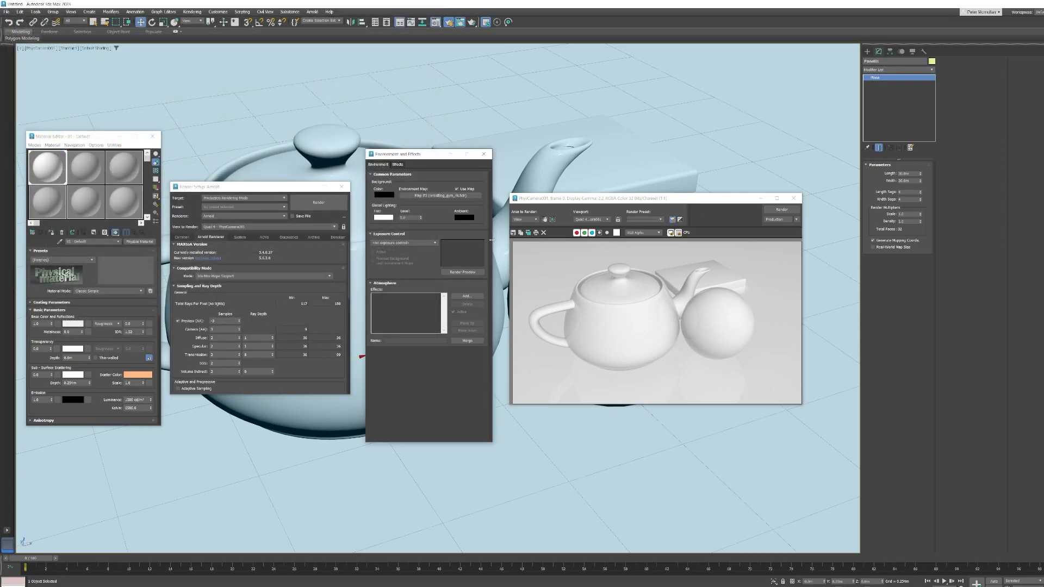
# Clone the rendered frame for comparison, set the copy aside, and render the scene with the HDR environment.
pyautogui.click(778, 211)
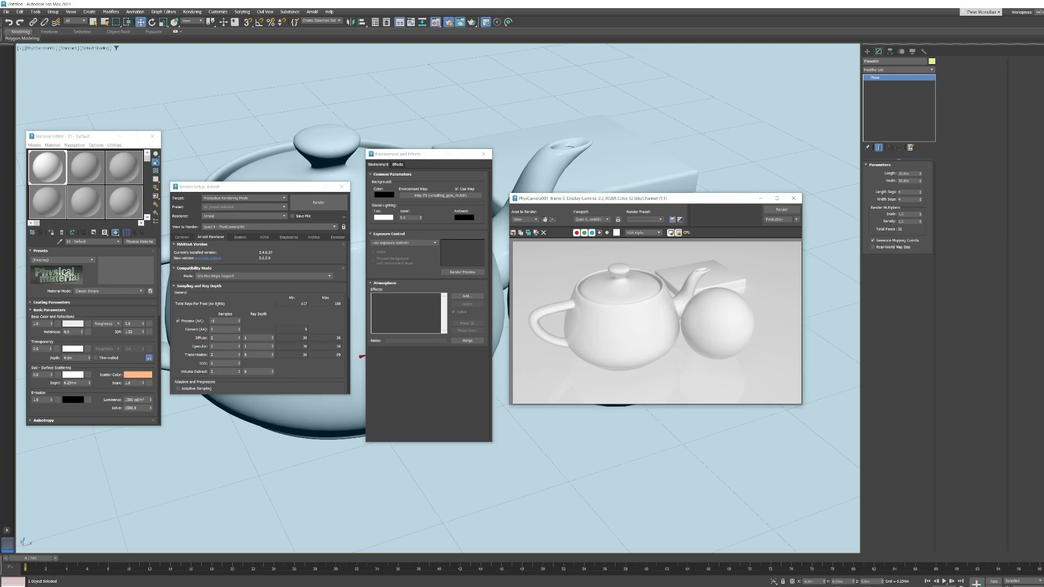
pyautogui.click(535, 232)
pyautogui.moveTo(582, 222); pyautogui.dragTo(361, 365)
pyautogui.click(782, 209)
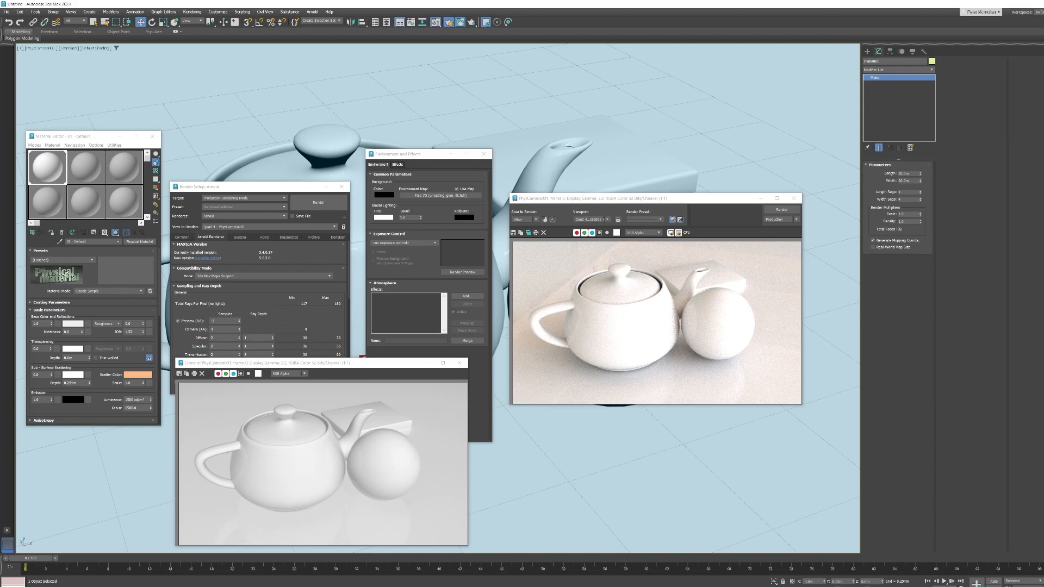
# Set the Camera (AA) samples to 6, switch the area to render to Region, and render a region around the teapot spout.
pyautogui.moveTo(244, 191); pyautogui.dragTo(249, 131)
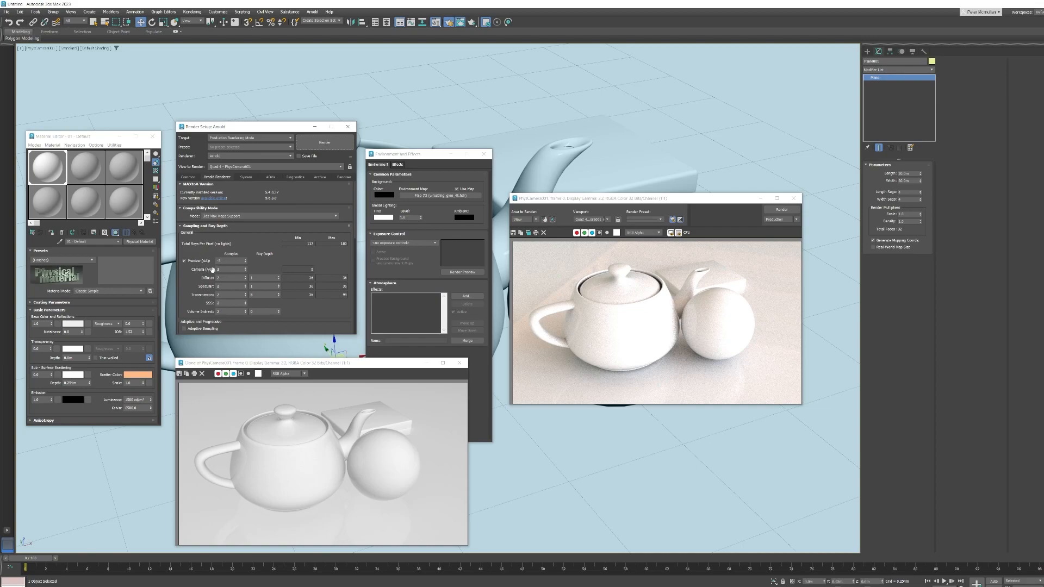
pyautogui.doubleClick(245, 269)
pyautogui.click(526, 221)
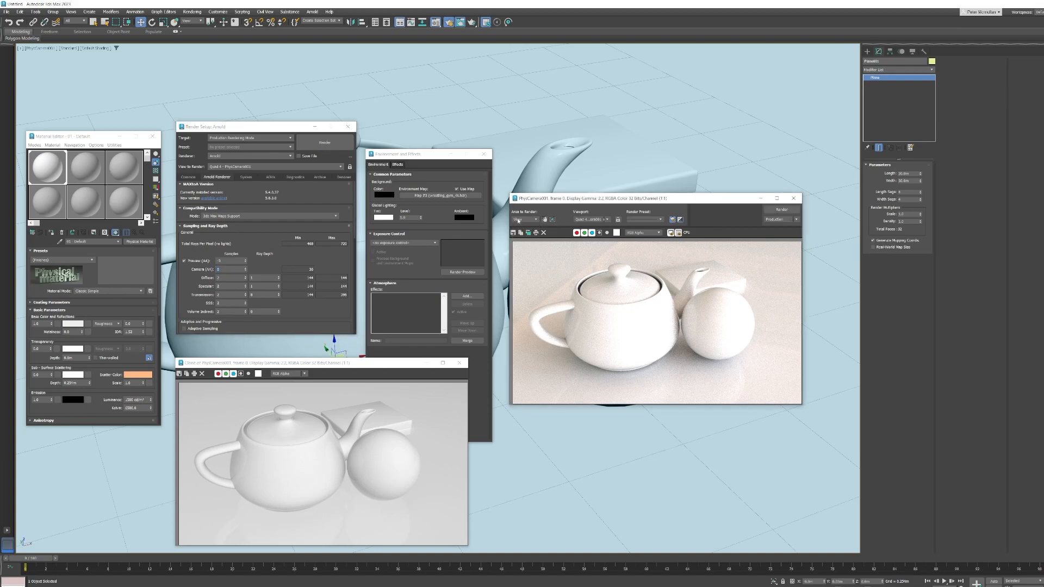
pyautogui.click(525, 219)
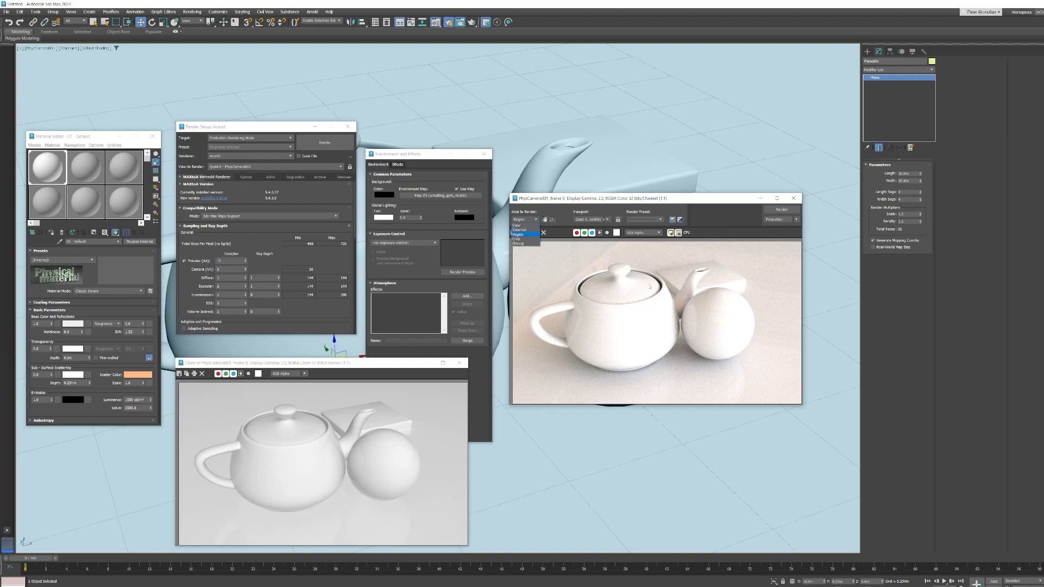
pyautogui.click(517, 234)
pyautogui.moveTo(541, 258); pyautogui.dragTo(699, 274)
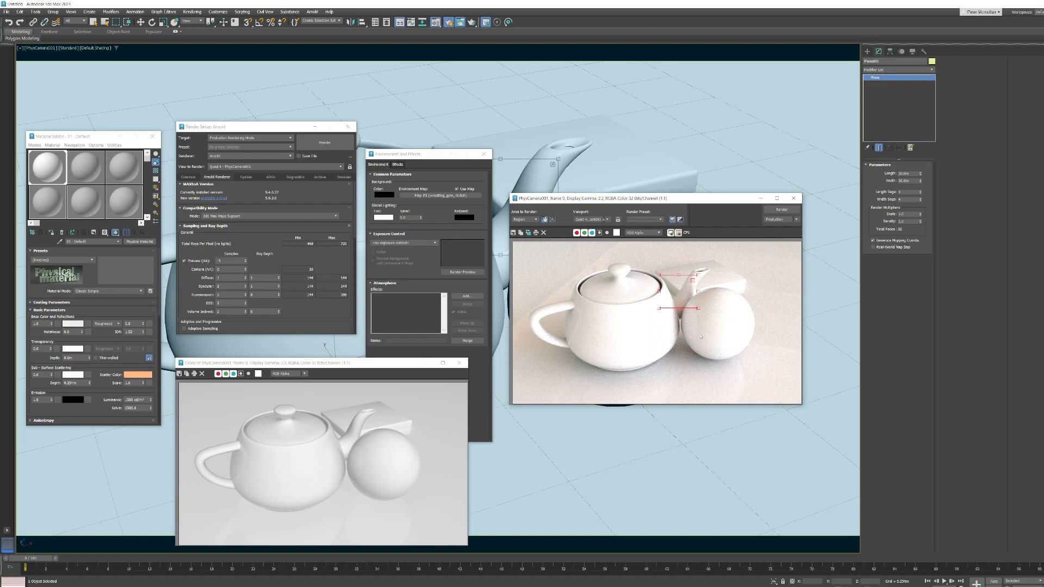
pyautogui.click(782, 209)
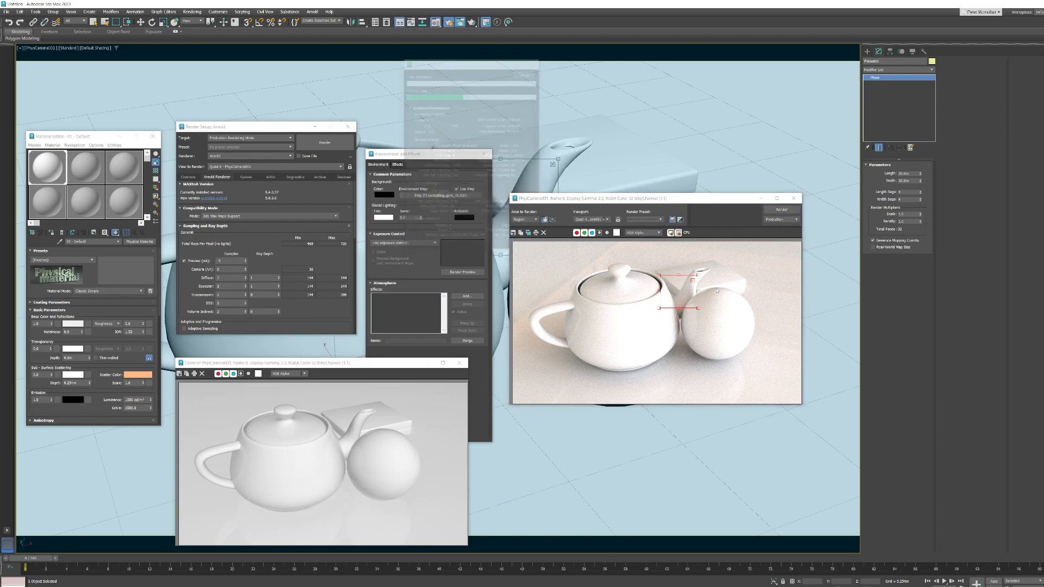
# Set the Camera (AA) samples to 10 and render a taller region covering the spout and the sphere's edge.
pyautogui.moveTo(685, 286); pyautogui.dragTo(581, 327)
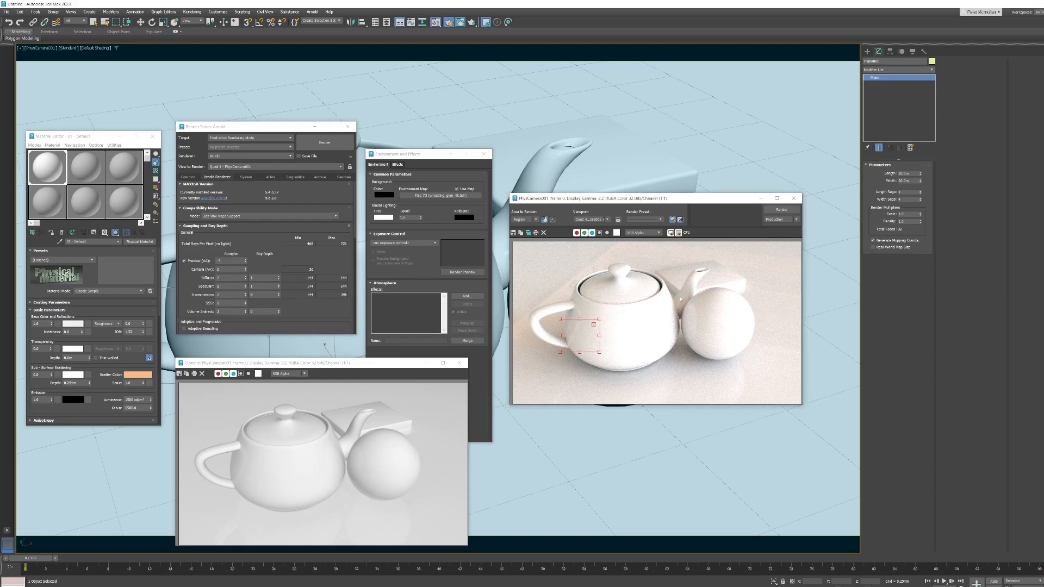
pyautogui.moveTo(569, 327); pyautogui.dragTo(670, 286)
pyautogui.doubleClick(246, 268)
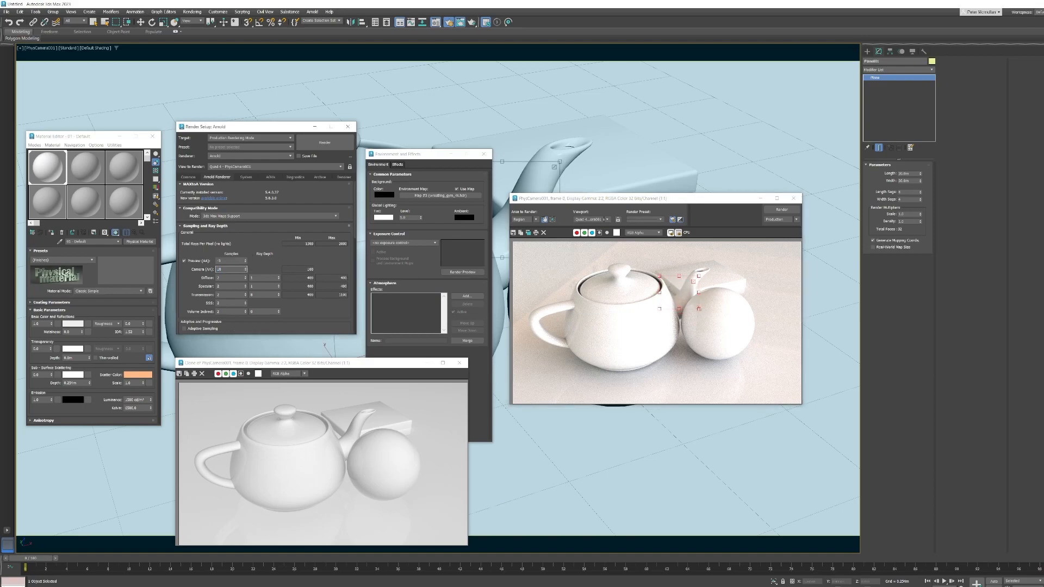
pyautogui.moveTo(699, 309); pyautogui.dragTo(700, 325)
pyautogui.click(781, 210)
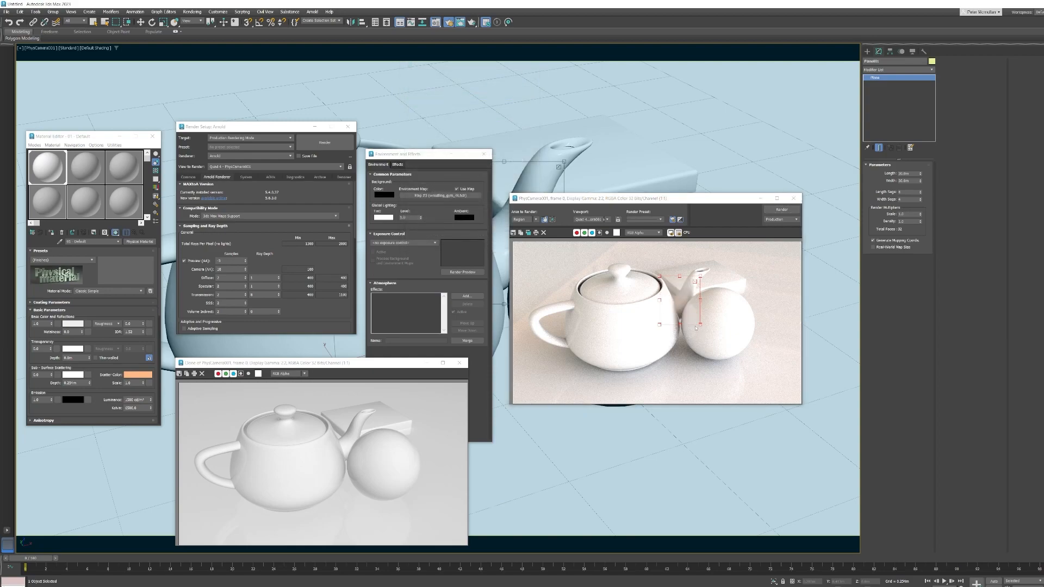
# Enlarge the render region to cover the teapot body and most of the sphere, and select the second material slot.
pyautogui.moveTo(683, 308); pyautogui.dragTo(605, 303)
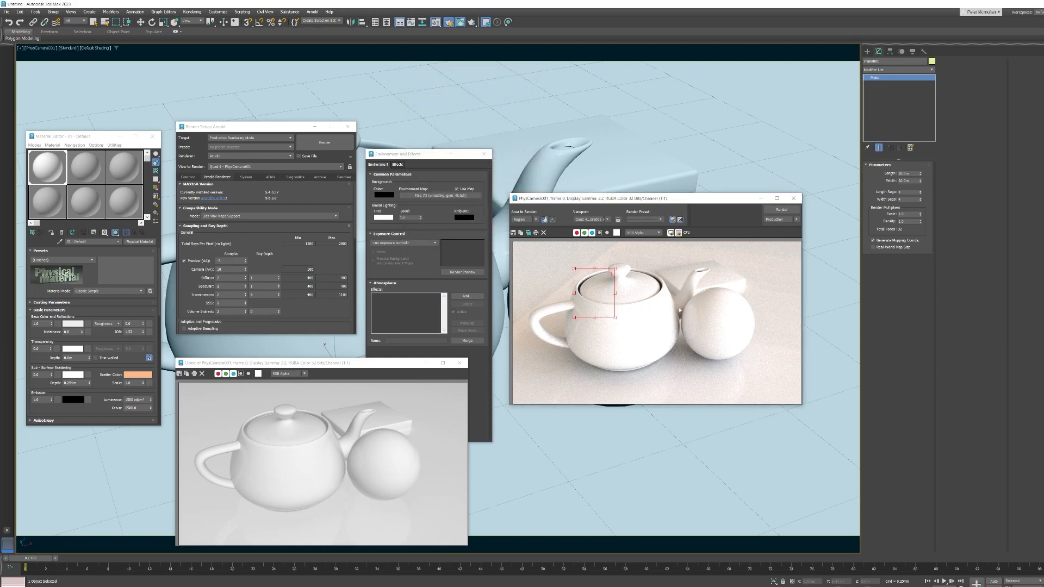
pyautogui.moveTo(591, 292); pyautogui.dragTo(739, 369)
pyautogui.moveTo(662, 314); pyautogui.dragTo(656, 305)
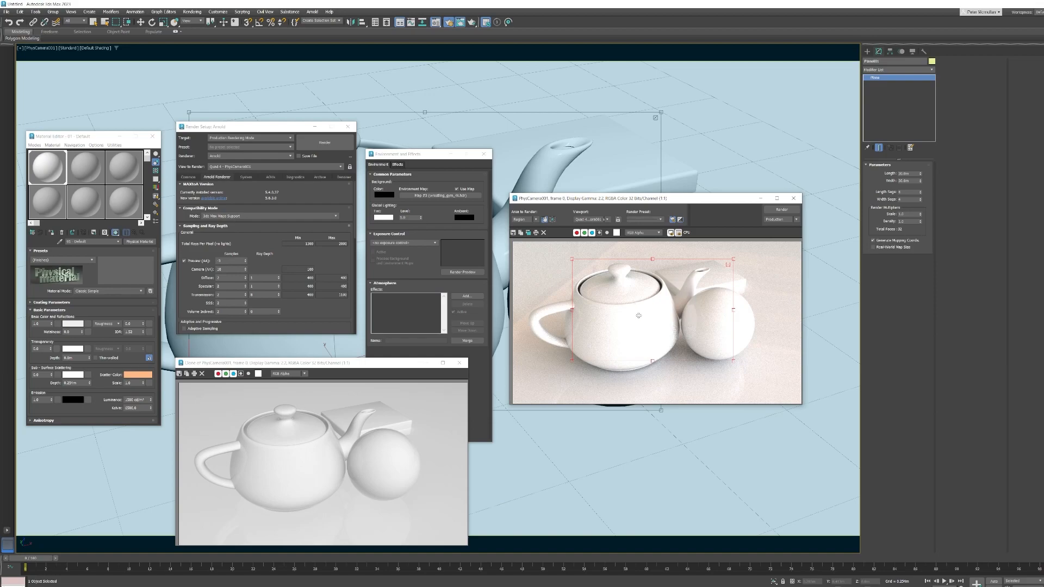
pyautogui.moveTo(606, 201); pyautogui.dragTo(615, 320)
pyautogui.click(78, 169)
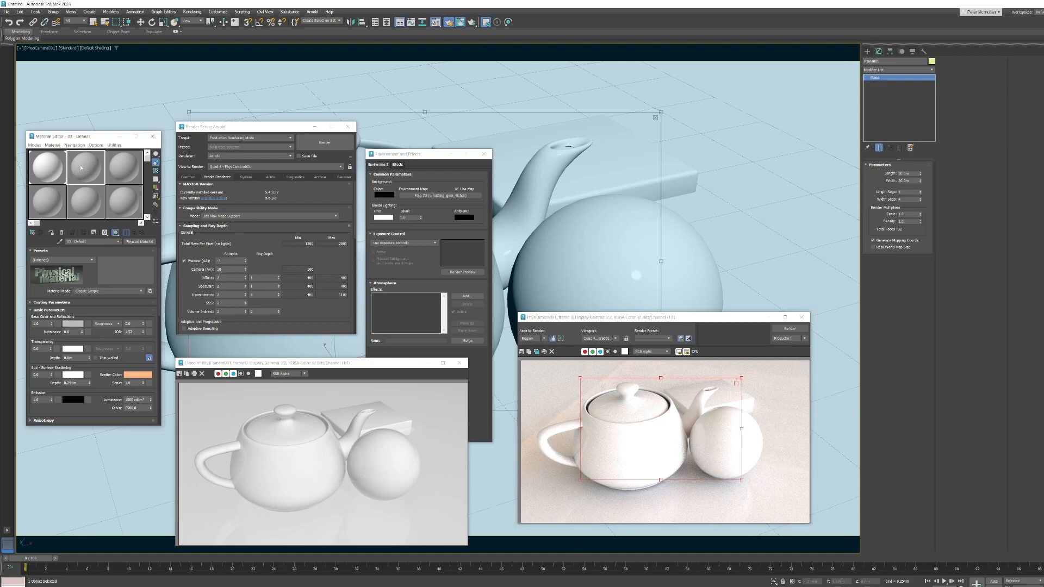
# Switch the material editor to Slate mode and back to the compact editor.
pyautogui.click(35, 145)
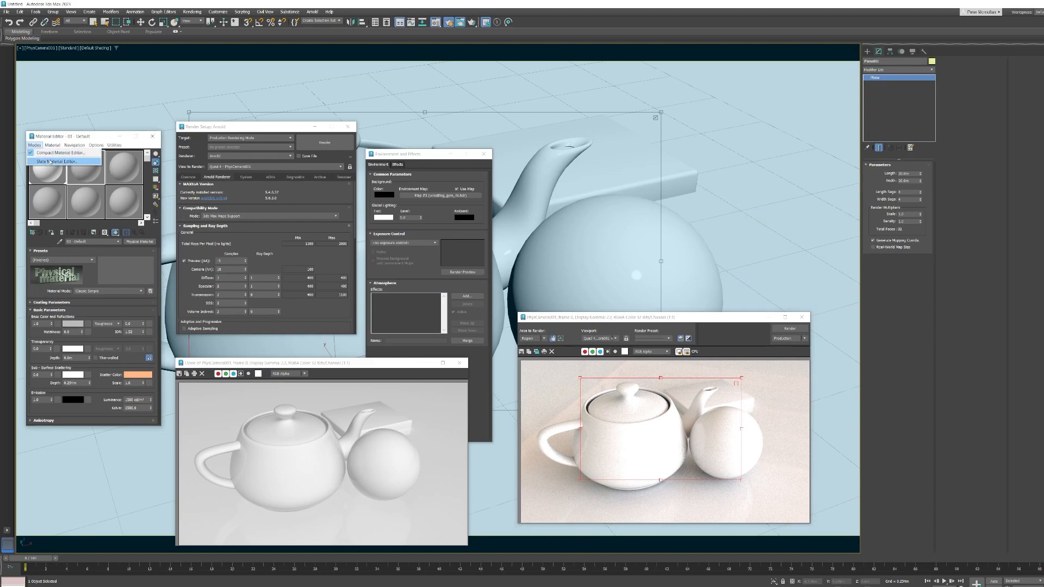
pyautogui.click(49, 162)
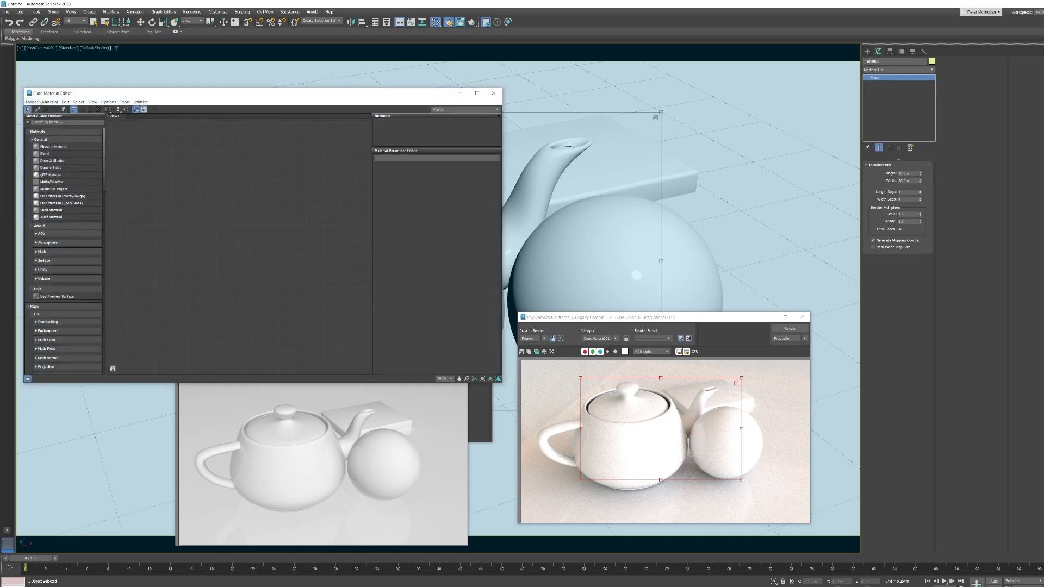
pyautogui.click(33, 101)
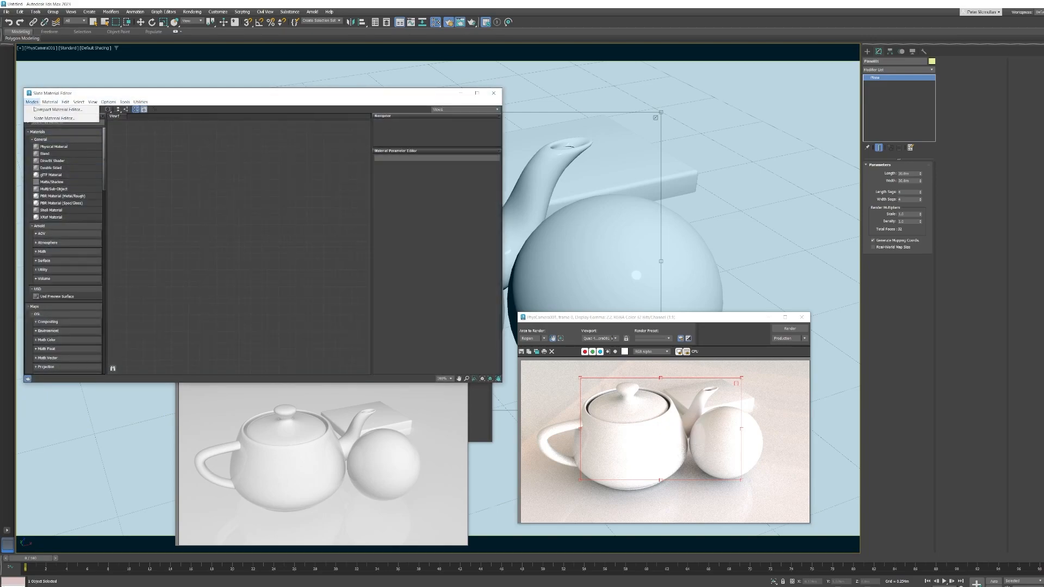
pyautogui.click(57, 110)
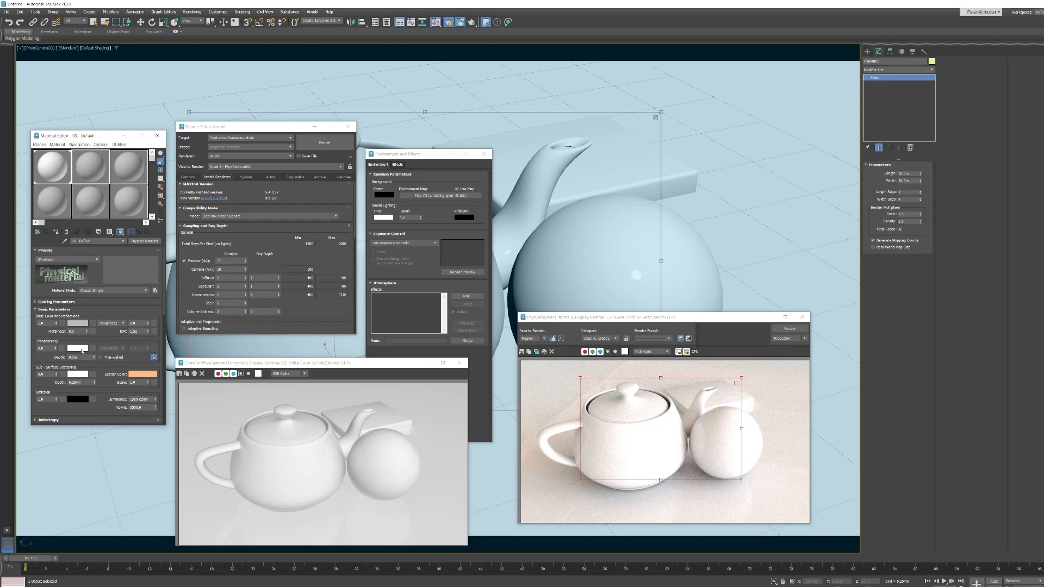
# Set the second material's metalness to 1.0, show its preview background, and add a slight roughness.
pyautogui.moveTo(87, 331); pyautogui.dragTo(84, 291)
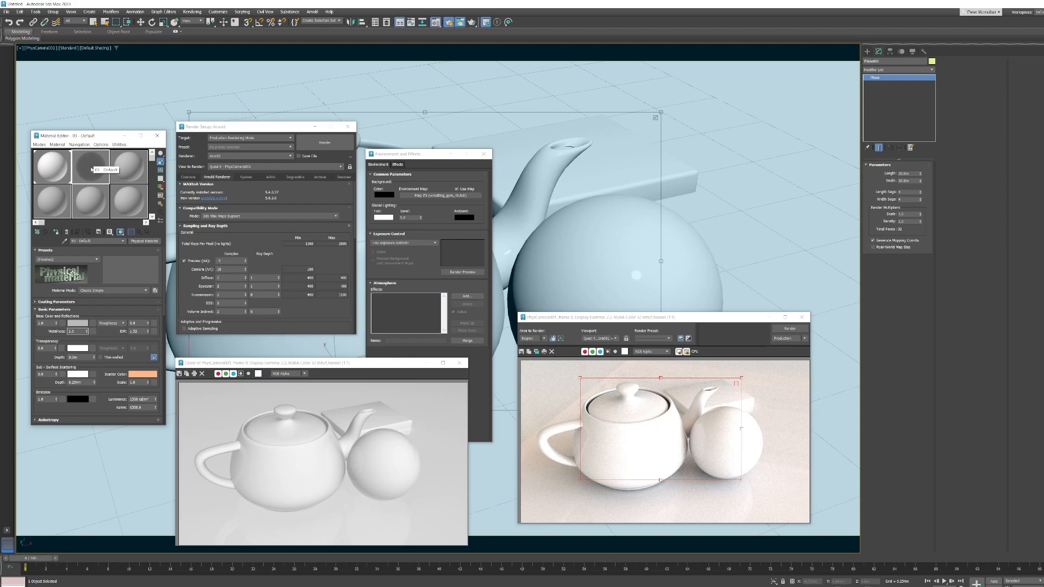
pyautogui.click(160, 170)
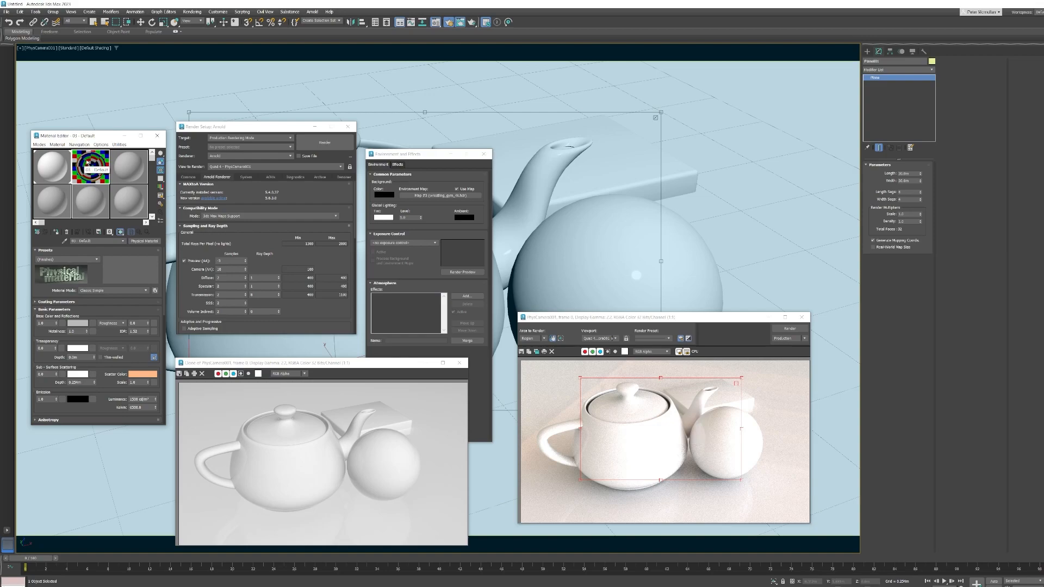
pyautogui.click(148, 322)
pyautogui.click(148, 322)
pyautogui.moveTo(148, 323); pyautogui.dragTo(146, 316)
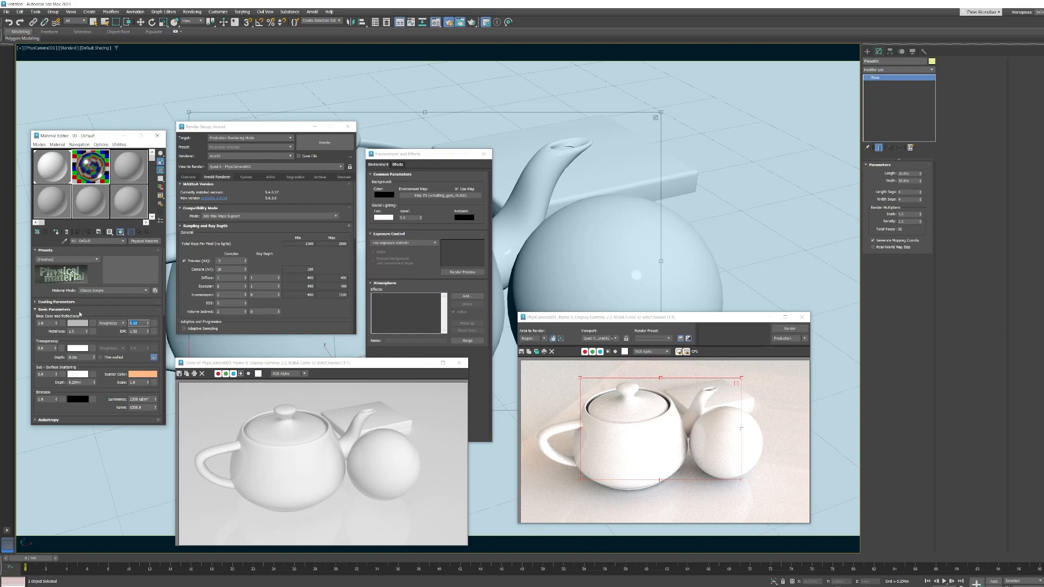
pyautogui.press('Return')
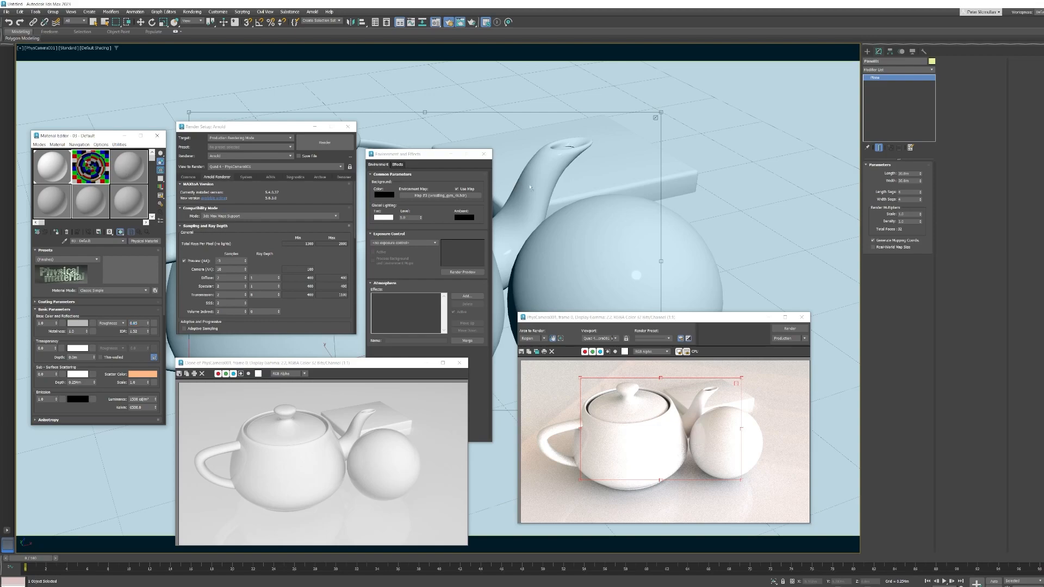
# Assign the metal material to the teapot and render the region.
pyautogui.moveTo(608, 319); pyautogui.dragTo(602, 244)
pyautogui.click(778, 254)
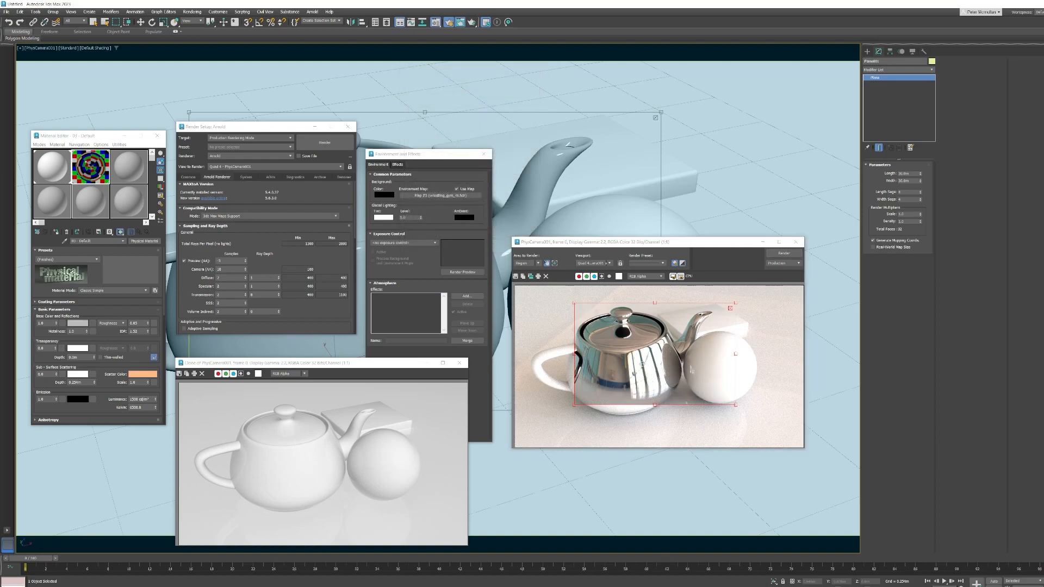
# Assign the third material slot to the sphere, renaming the material "glass" to resolve the duplicate name.
pyautogui.click(125, 166)
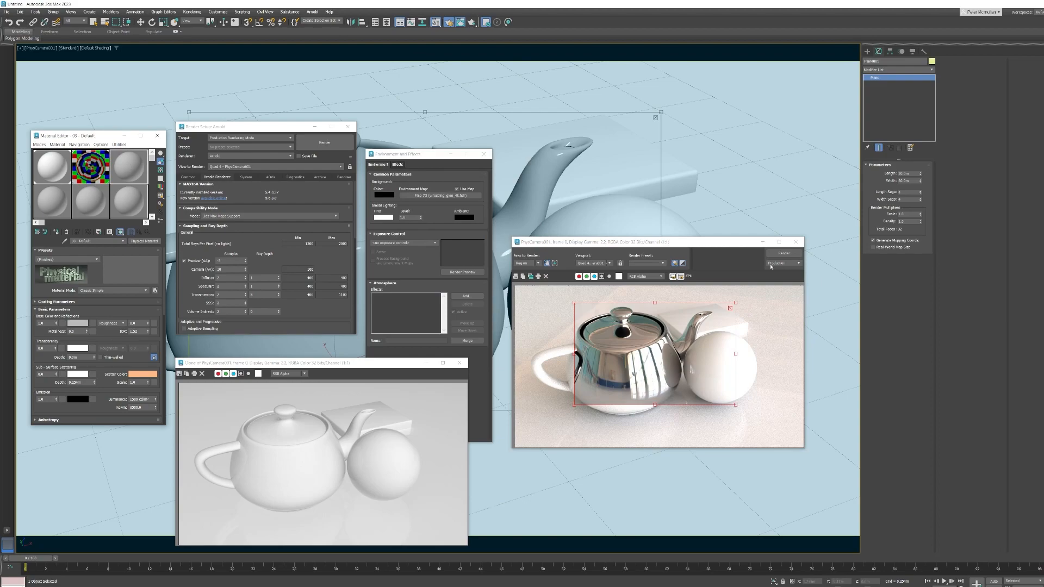
pyautogui.moveTo(708, 243); pyautogui.dragTo(738, 317)
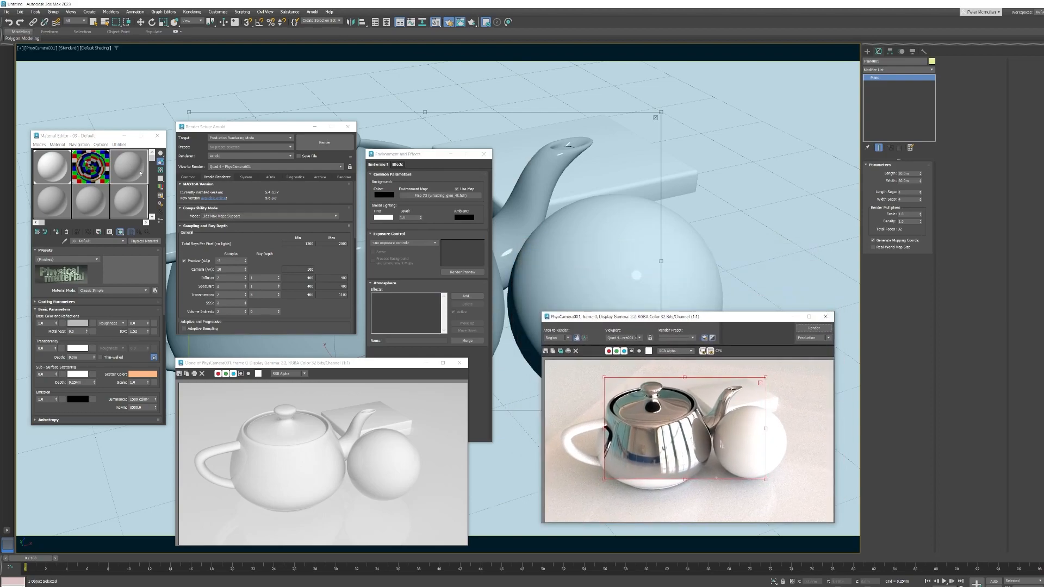
pyautogui.moveTo(638, 267); pyautogui.dragTo(636, 265)
pyautogui.click(517, 296)
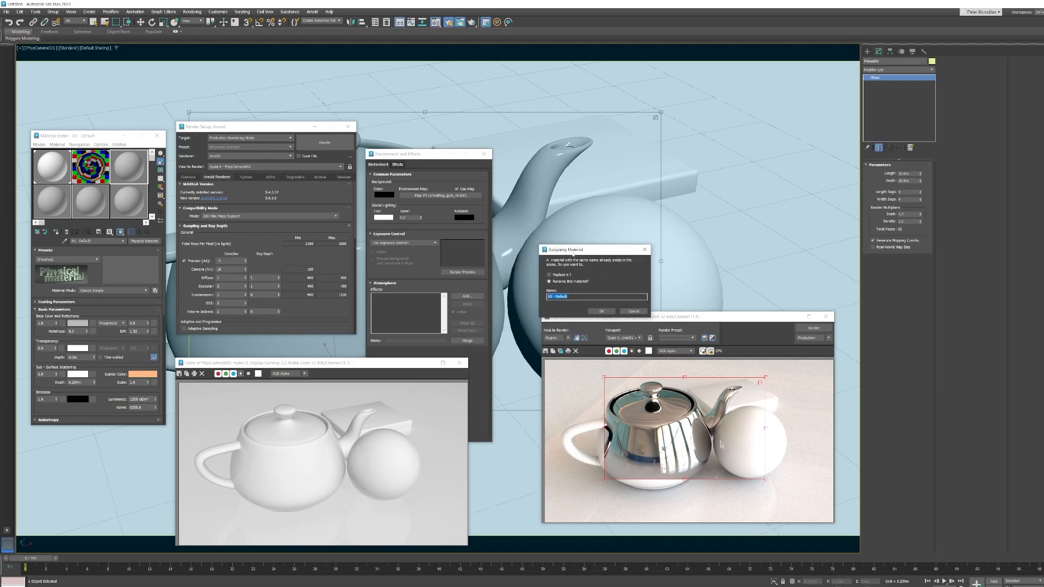
pyautogui.moveTo(579, 253); pyautogui.dragTo(524, 263)
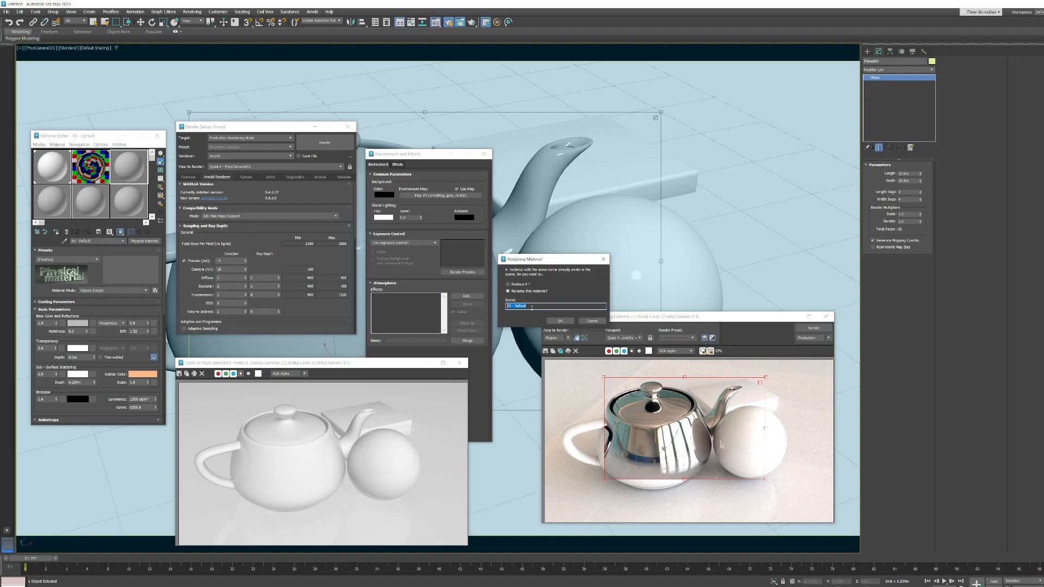
pyautogui.write('g')
pyautogui.click(562, 321)
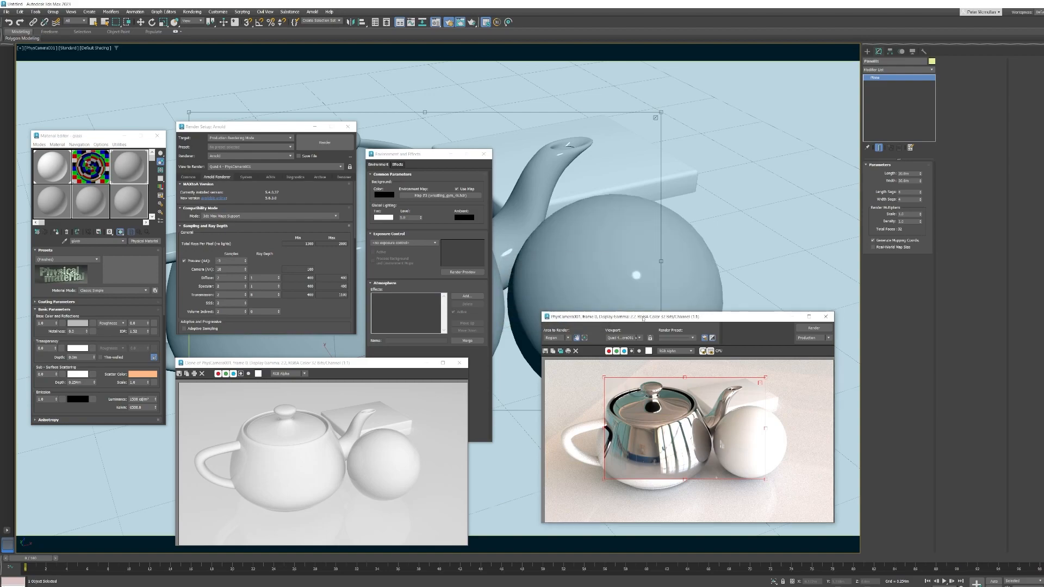
pyautogui.moveTo(644, 314); pyautogui.dragTo(620, 305)
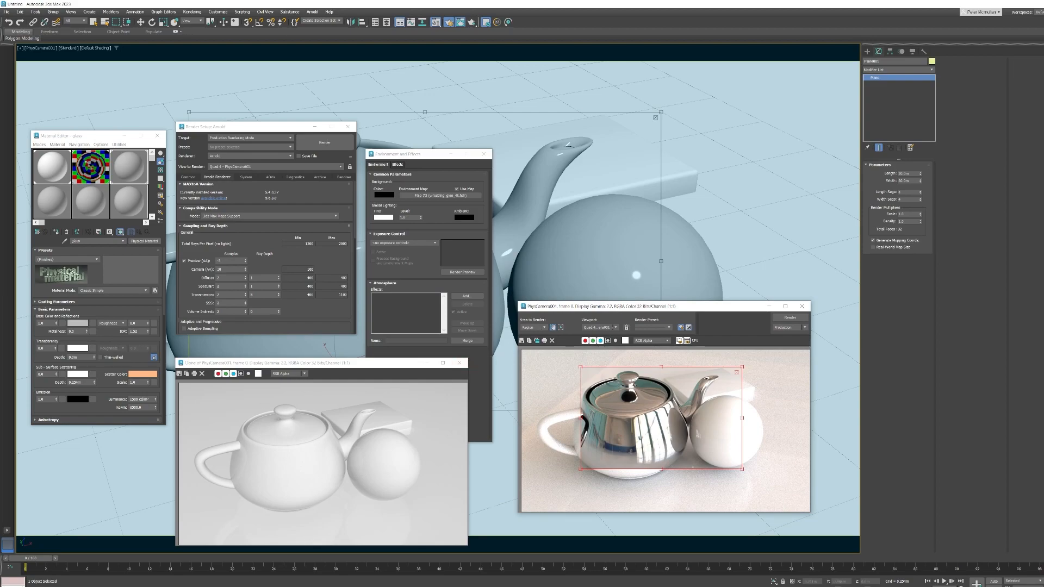
pyautogui.hotkey('alt', 'Tab')
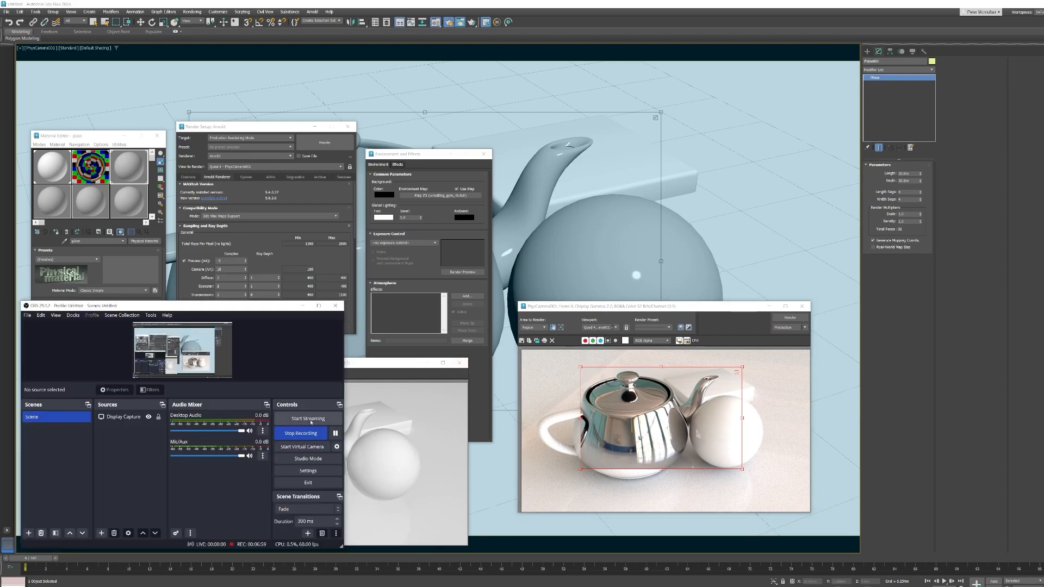
pyautogui.click(301, 434)
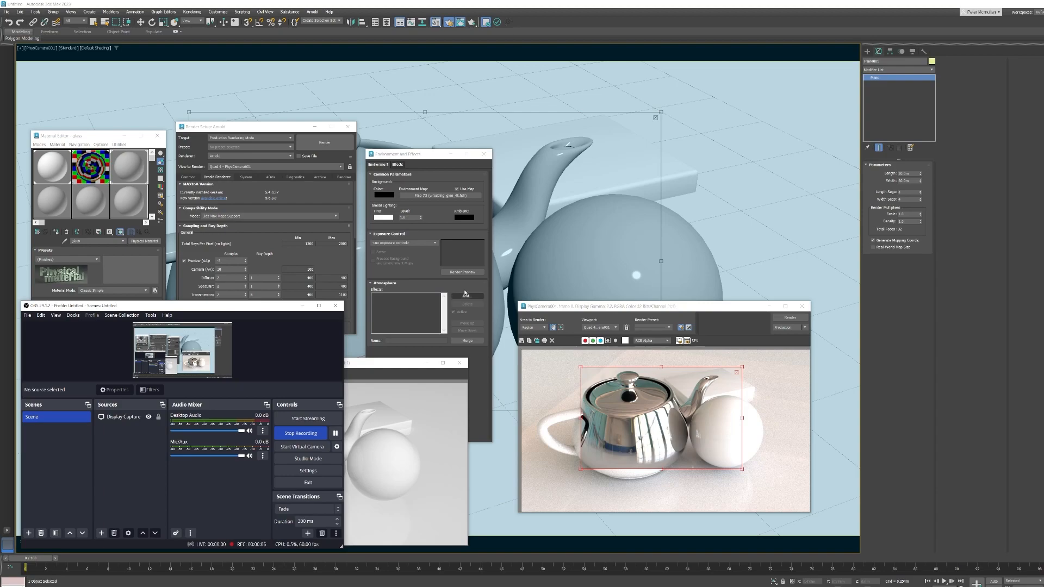
pyautogui.click(99, 137)
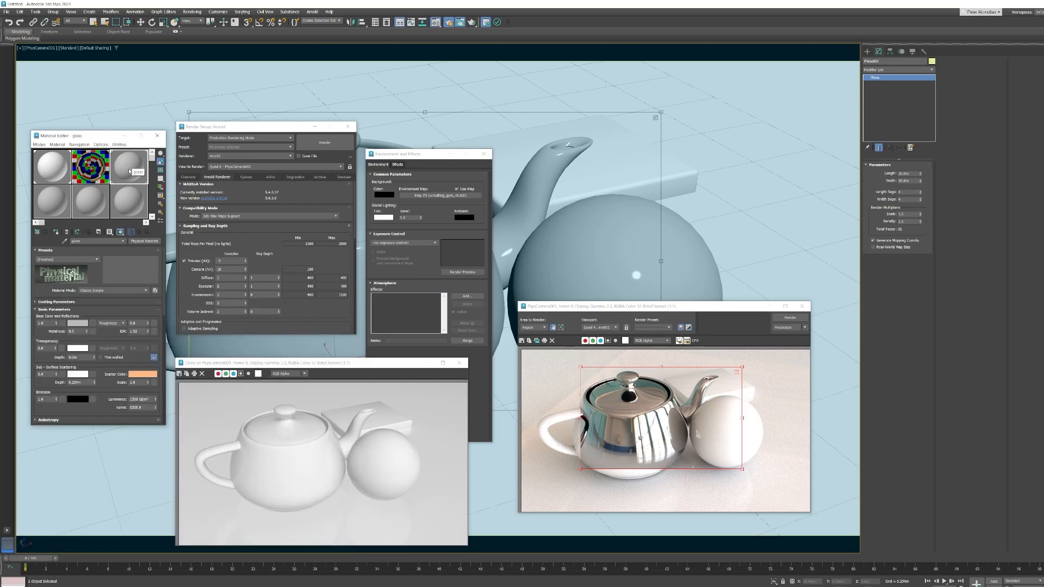
# Show the glass material's preview background, set its transparency to 1.0, and keep the transparency color white.
pyautogui.click(160, 171)
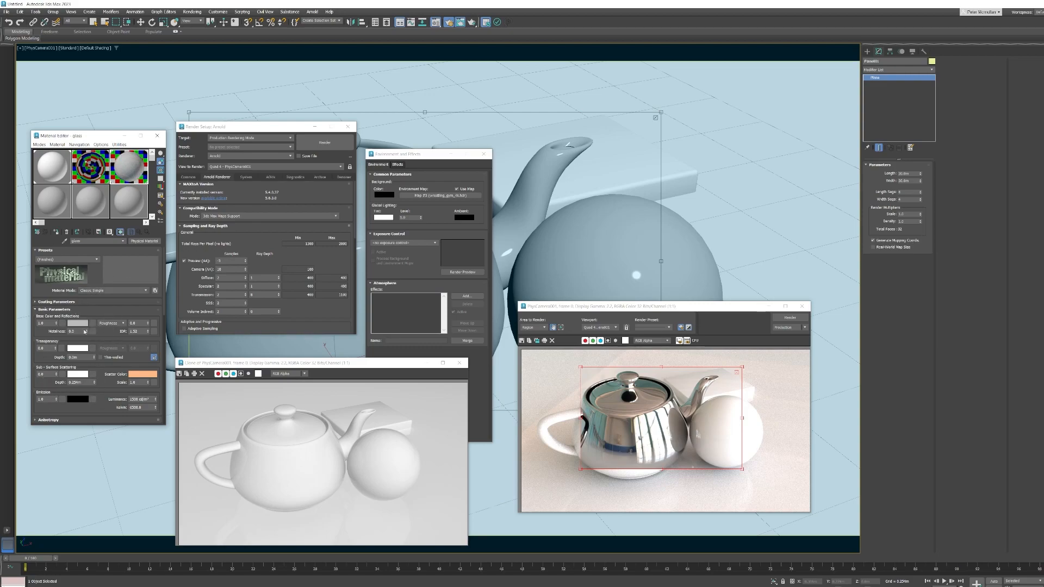
pyautogui.moveTo(101, 403); pyautogui.dragTo(103, 365)
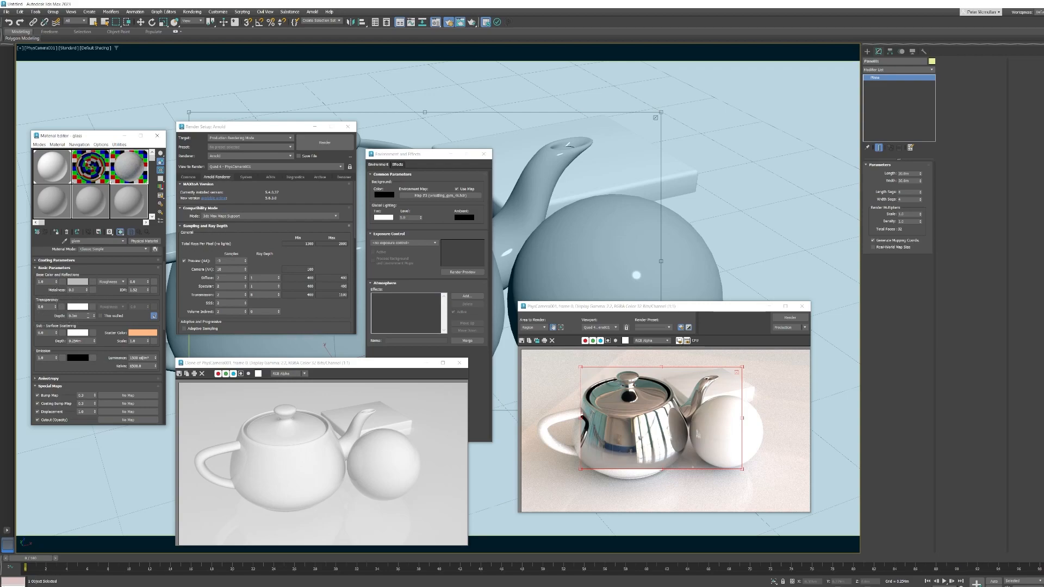
pyautogui.moveTo(55, 306); pyautogui.dragTo(53, 261)
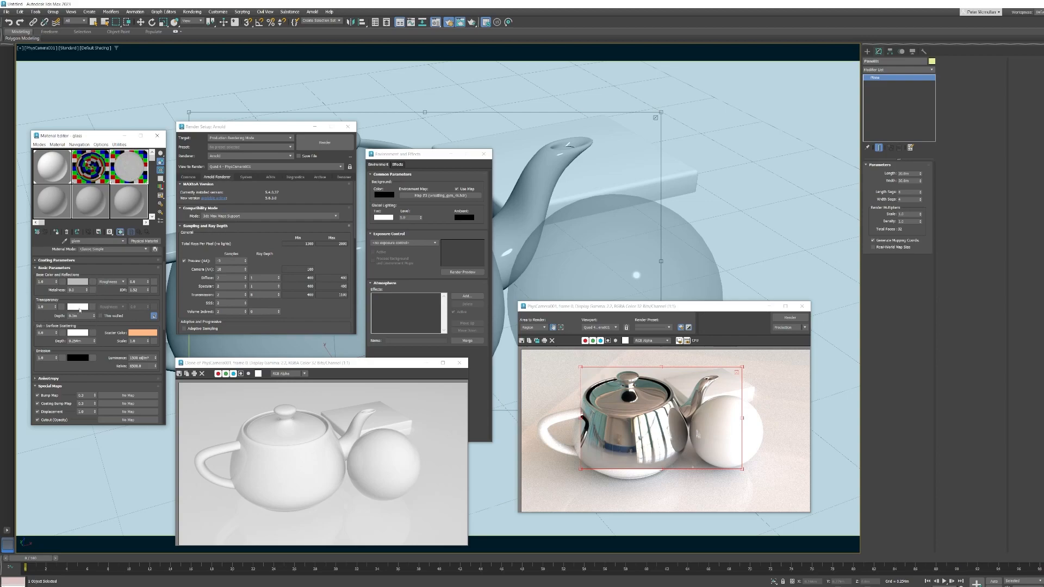
pyautogui.click(80, 308)
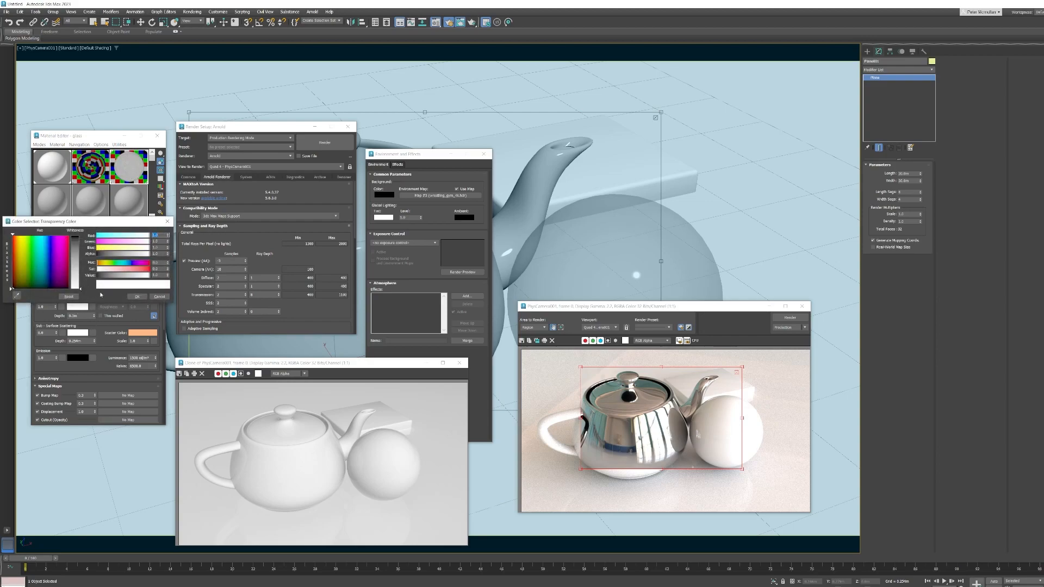
pyautogui.click(137, 296)
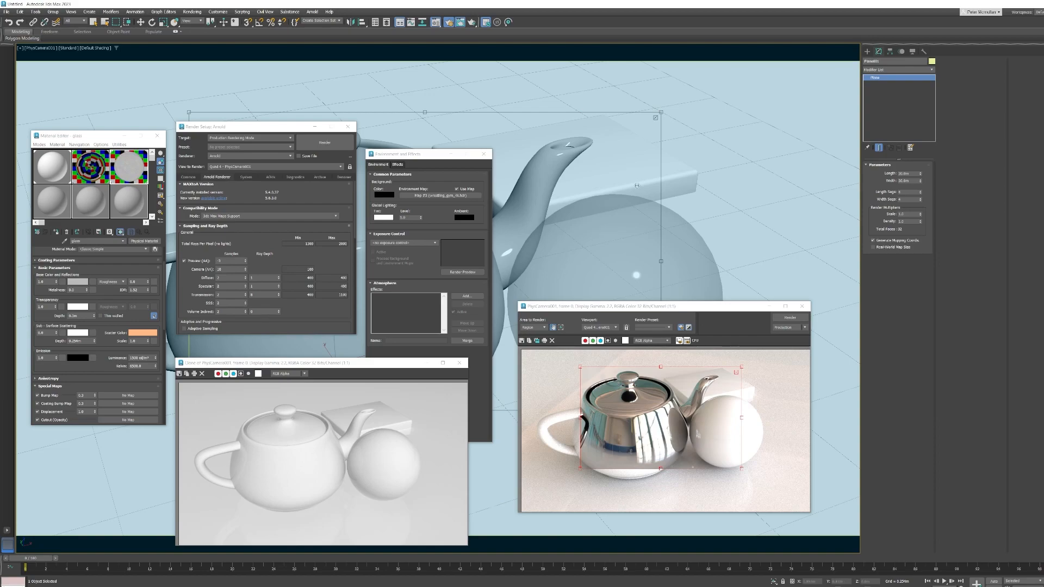
pyautogui.press('w')
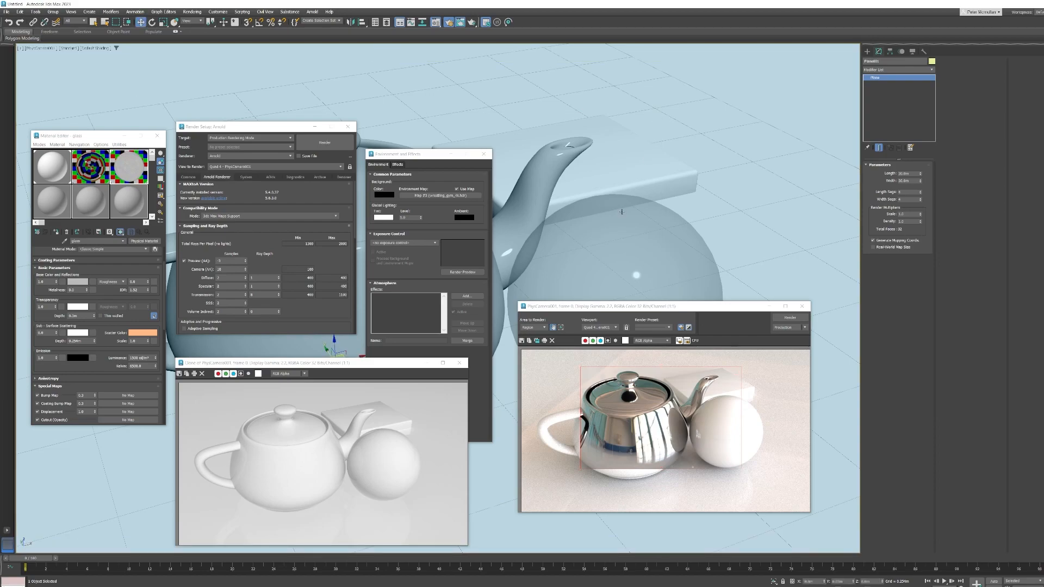
# Select the sphere and render the region with the glass material.
pyautogui.click(622, 212)
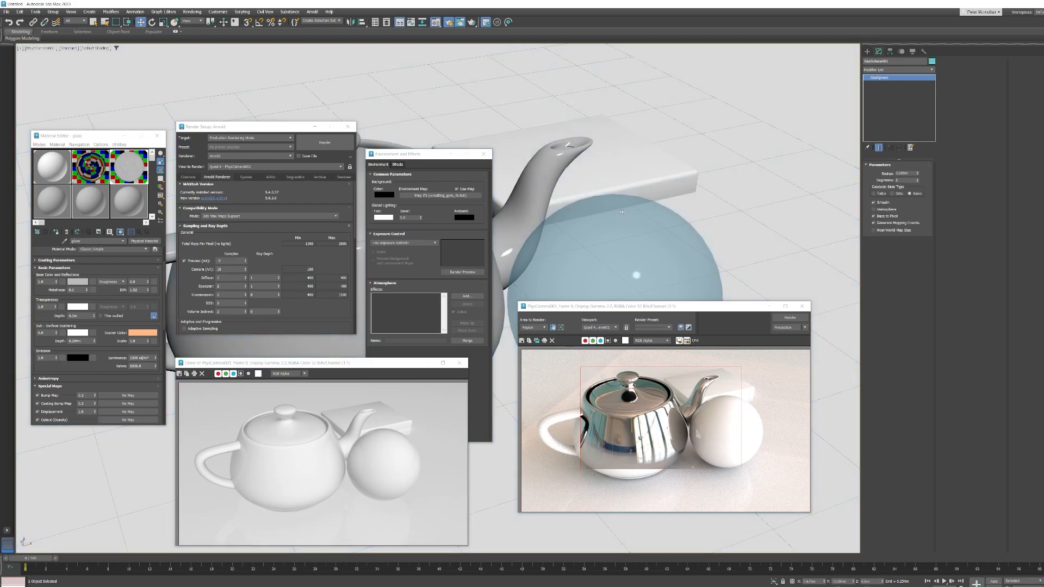
pyautogui.click(325, 142)
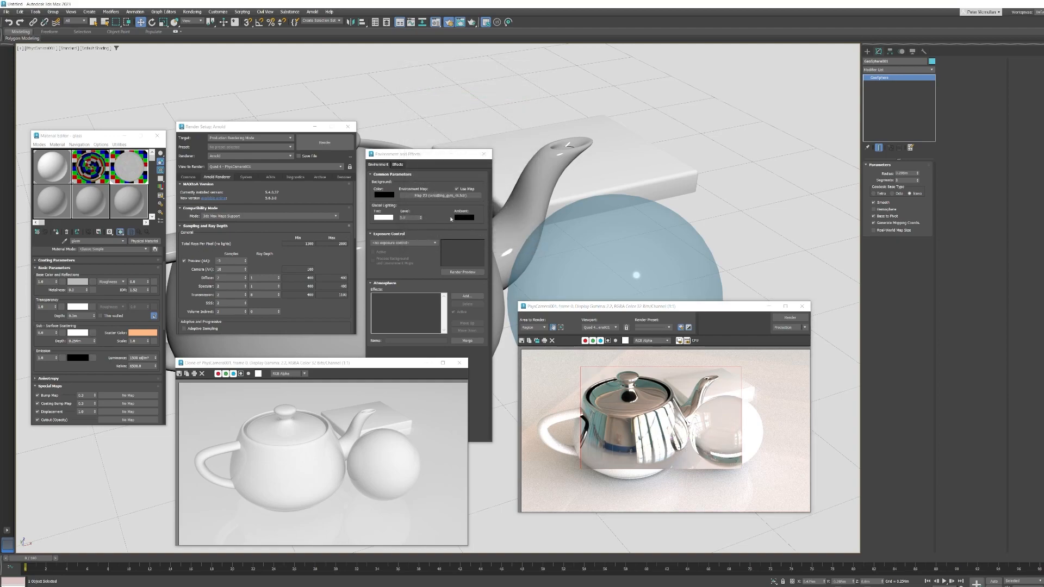
pyautogui.moveTo(630, 309); pyautogui.dragTo(620, 317)
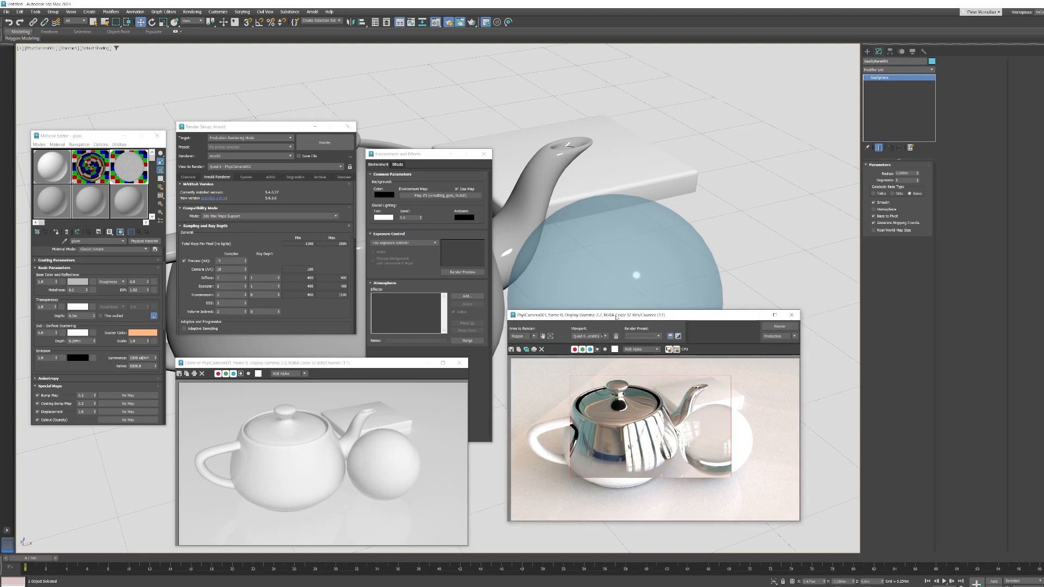
# Apply the Gold preset to the fourth material slot and assign that material to the box.
pyautogui.click(648, 185)
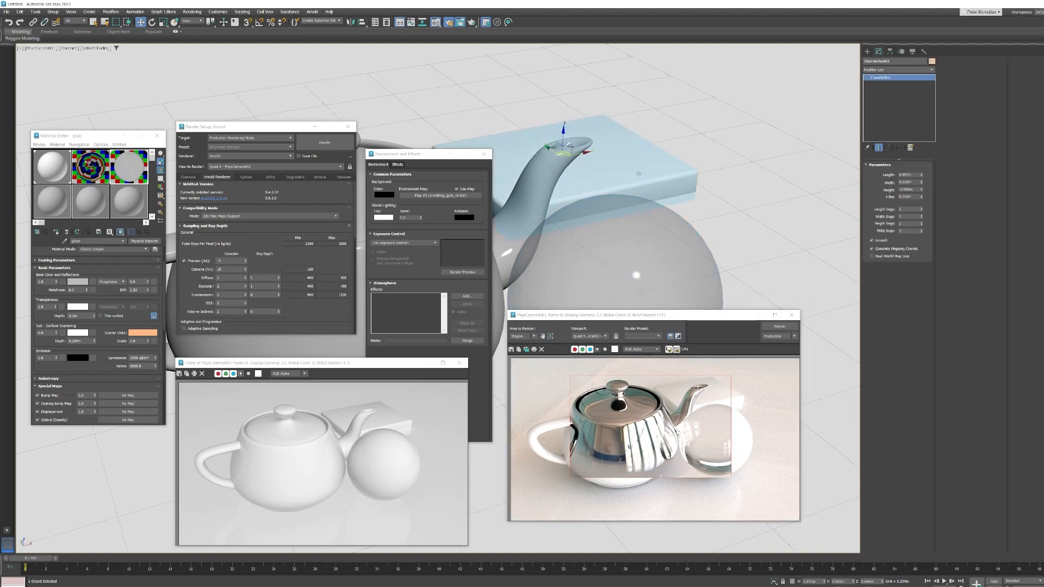
pyautogui.click(52, 202)
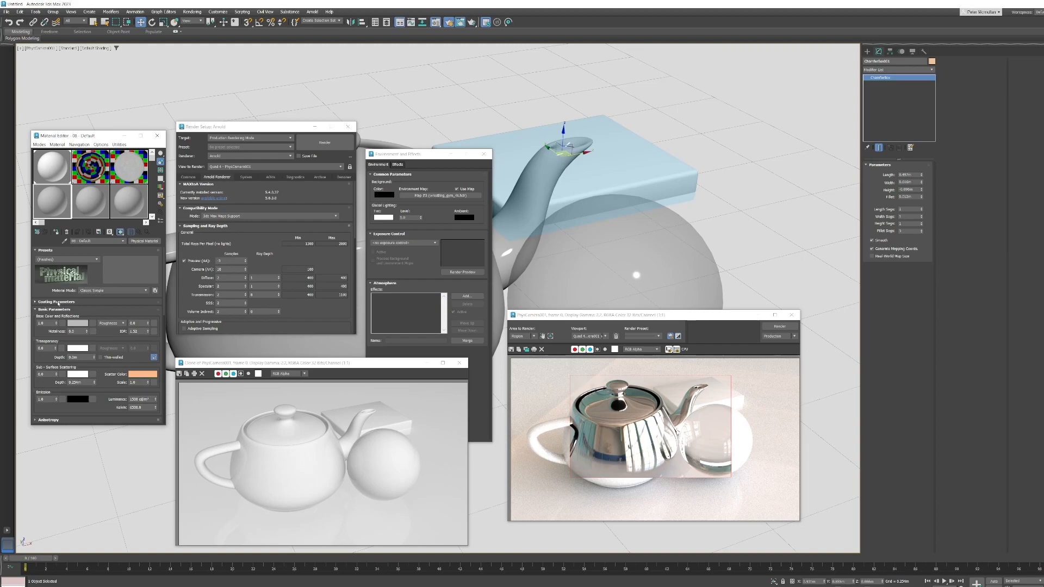
pyautogui.click(96, 261)
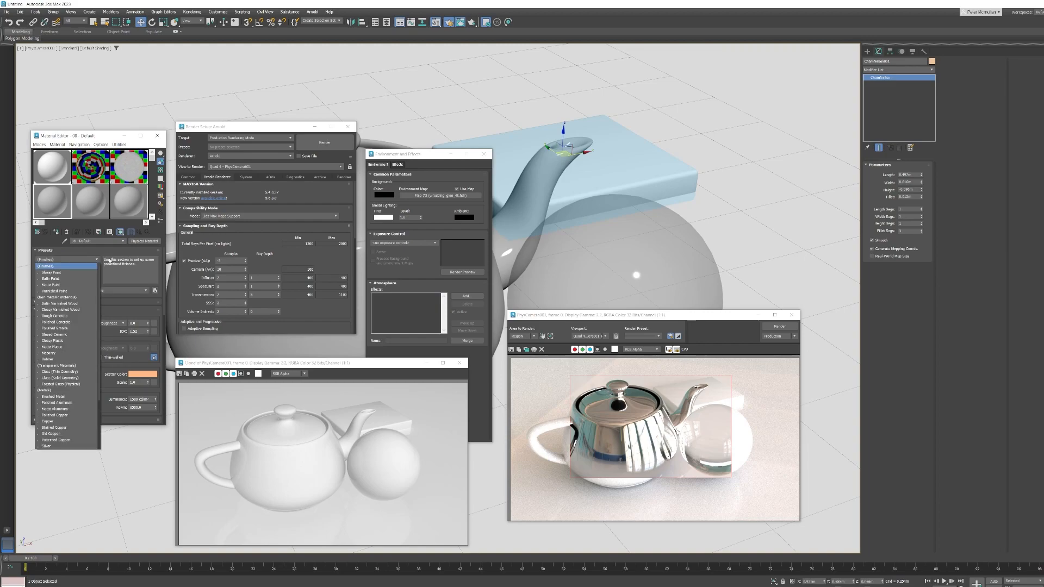
pyautogui.scroll(-2, 66, 423)
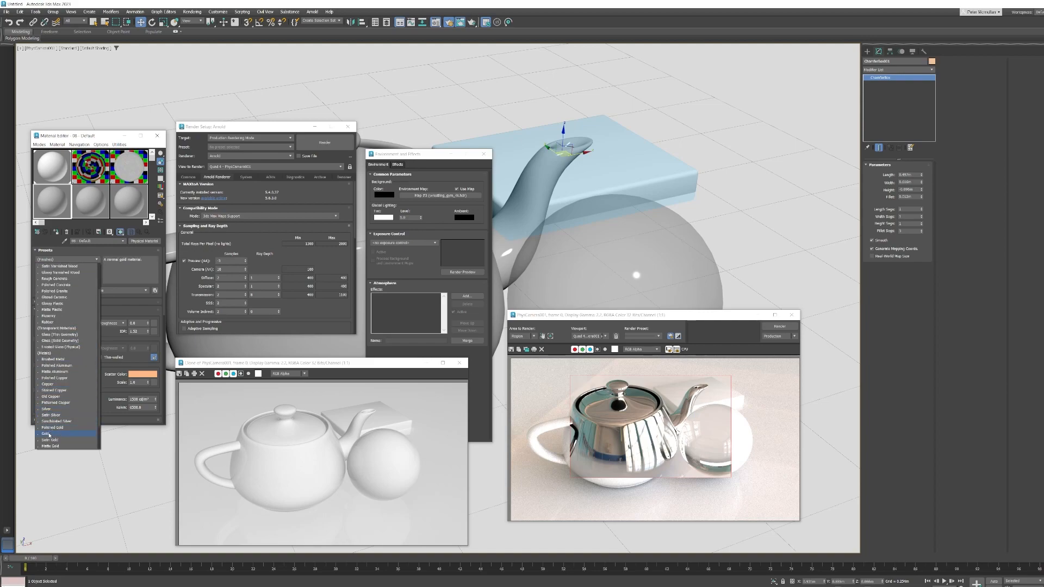
pyautogui.click(46, 434)
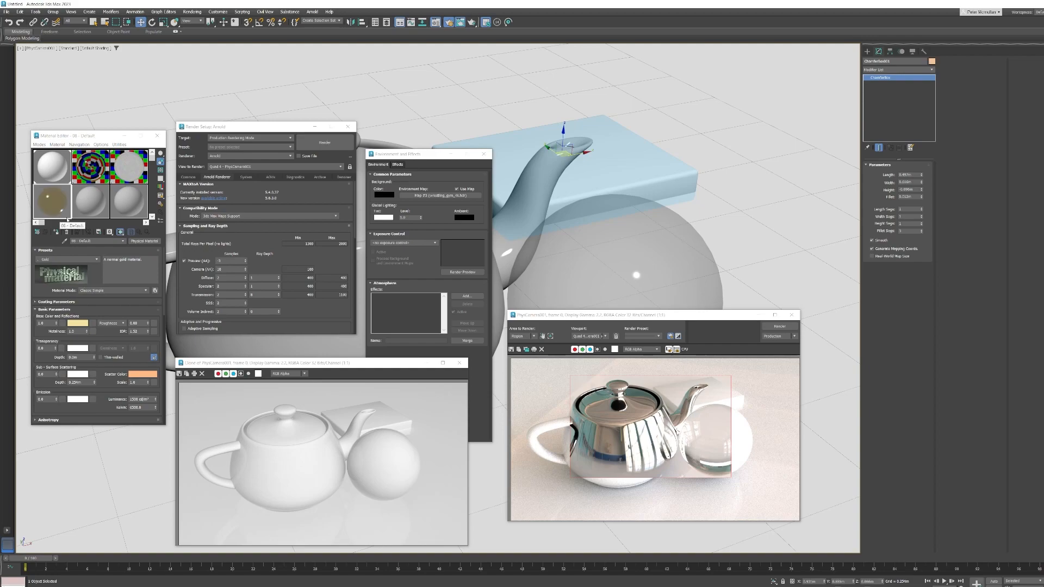
pyautogui.moveTo(59, 203); pyautogui.dragTo(649, 172)
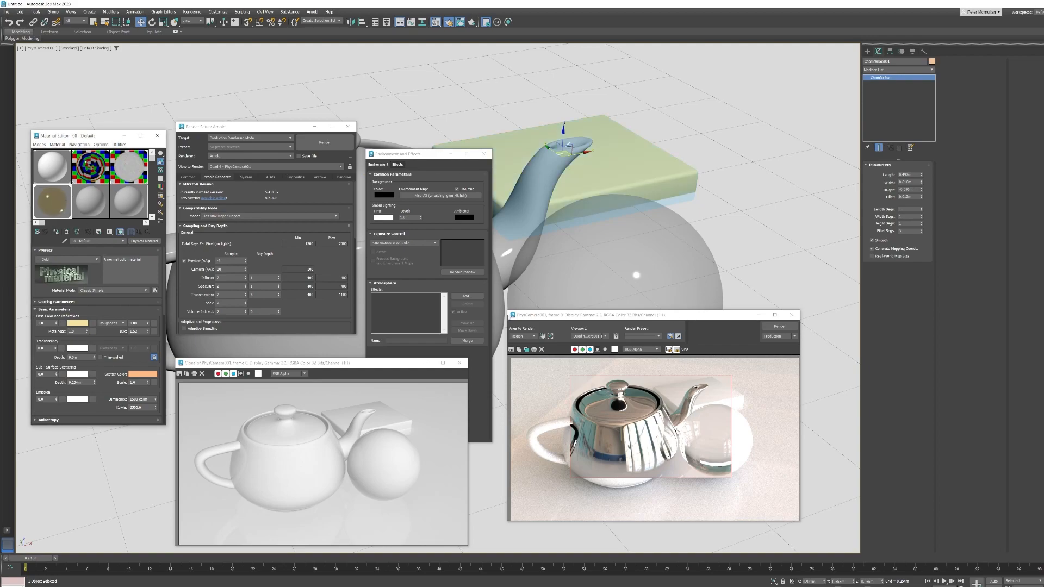
# Fit the render region around the box, lower the Camera (AA) samples to 6, and render it.
pyautogui.click(542, 336)
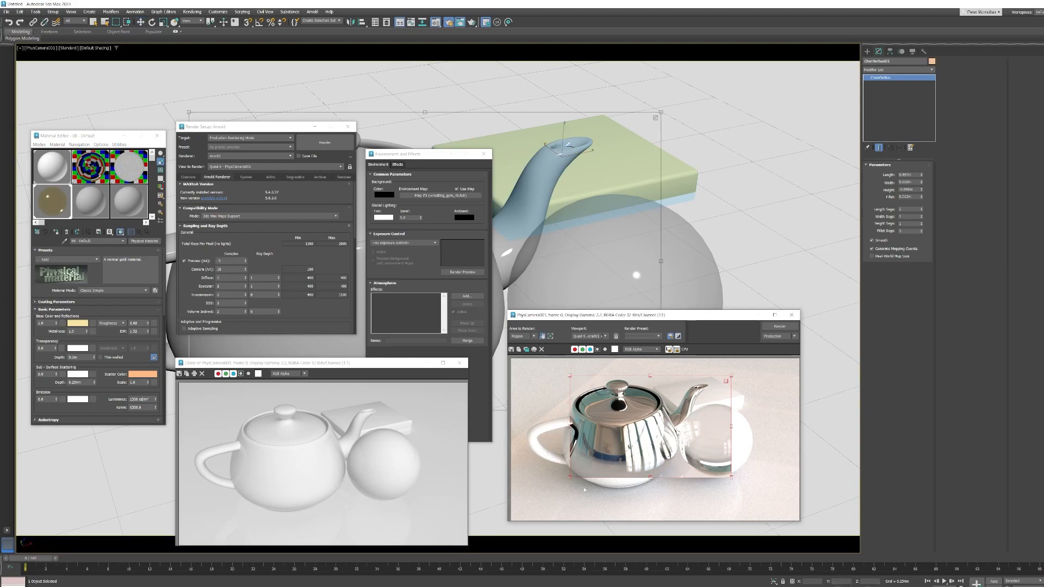
pyautogui.moveTo(570, 479); pyautogui.dragTo(645, 428)
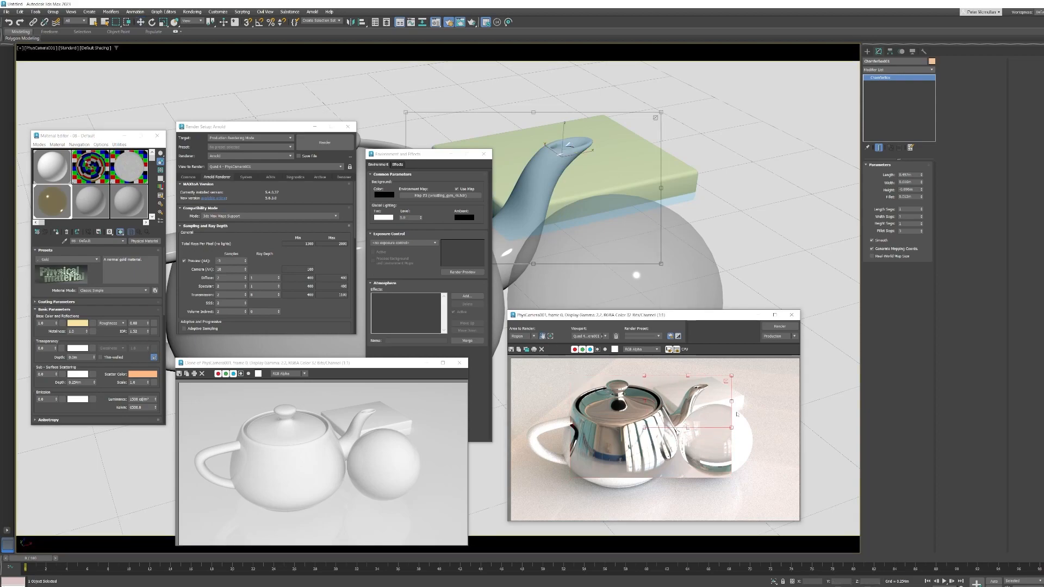
pyautogui.moveTo(732, 380); pyautogui.dragTo(754, 373)
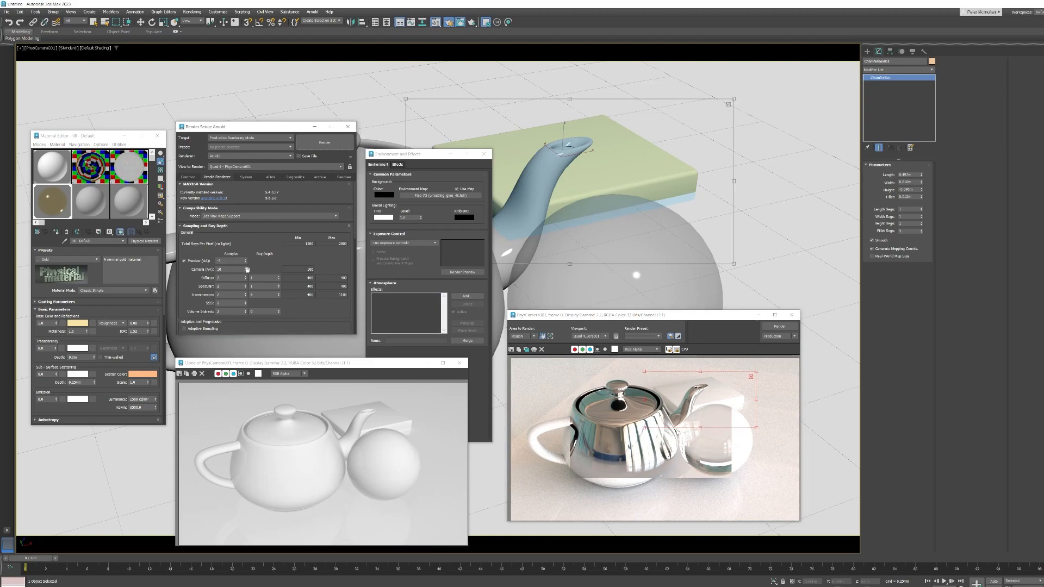
pyautogui.moveTo(247, 269); pyautogui.dragTo(245, 271)
pyautogui.click(325, 142)
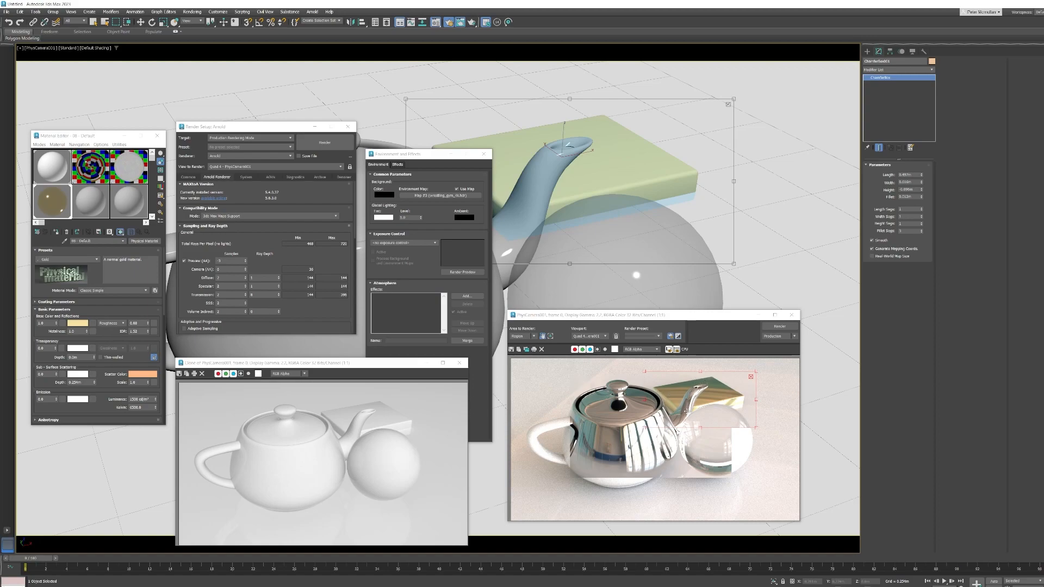
# Set the teapot metal's roughness to 0.5 and render a region moved over the teapot body.
pyautogui.moveTo(677, 408); pyautogui.dragTo(641, 444)
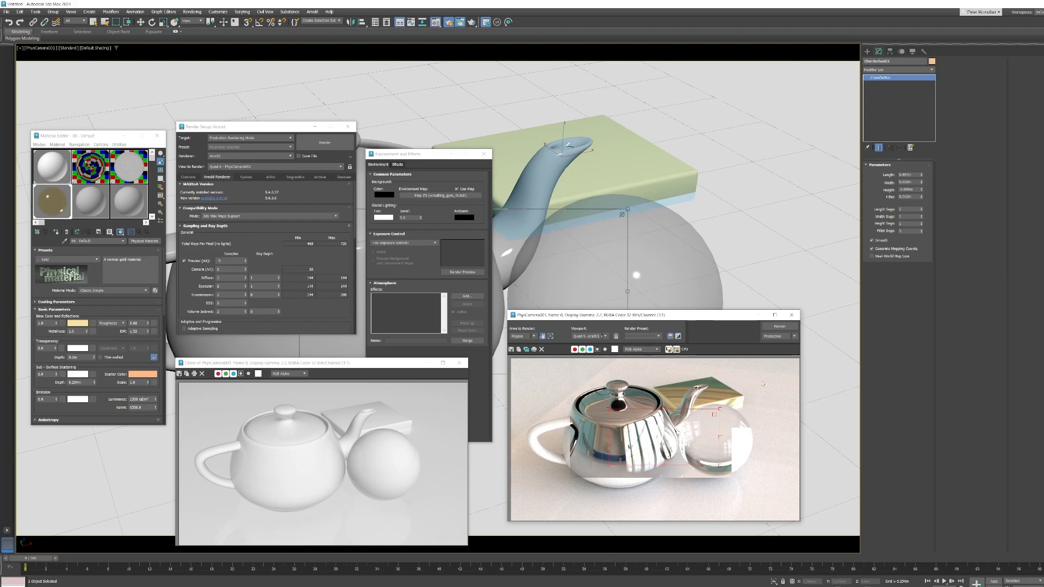
pyautogui.moveTo(652, 441); pyautogui.dragTo(588, 433)
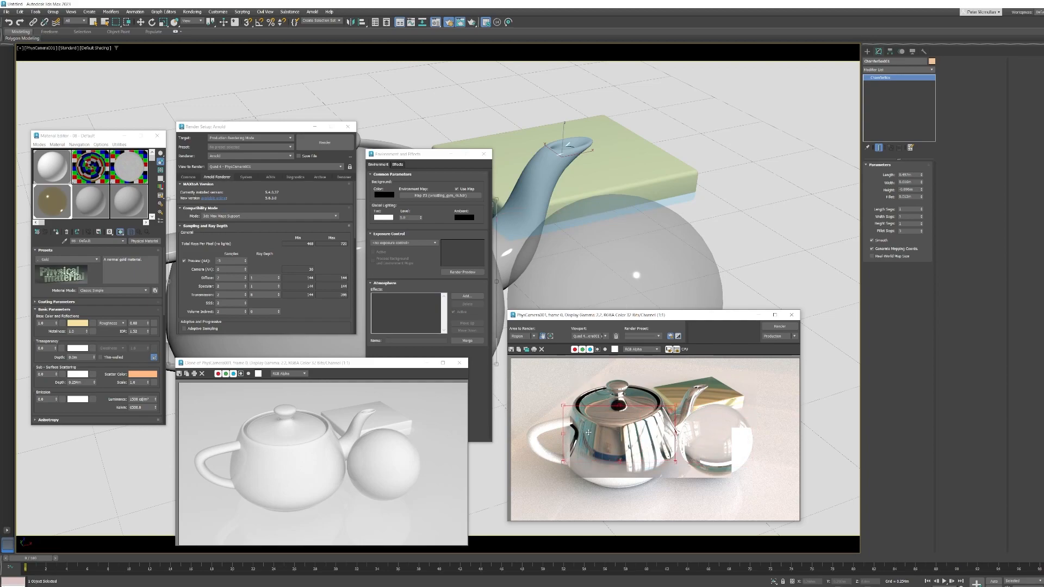
pyautogui.click(91, 168)
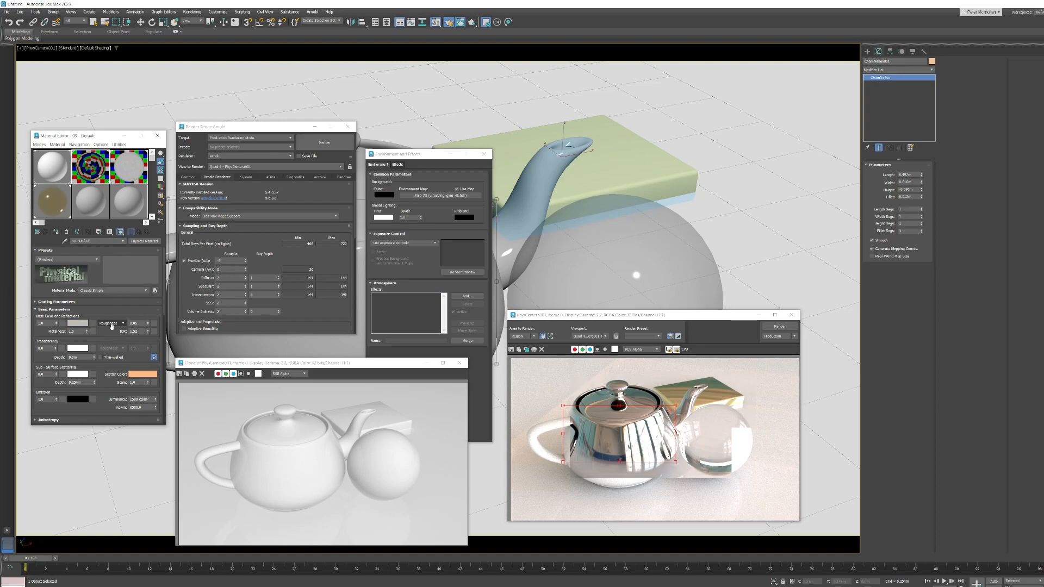
pyautogui.moveTo(148, 325); pyautogui.dragTo(145, 312)
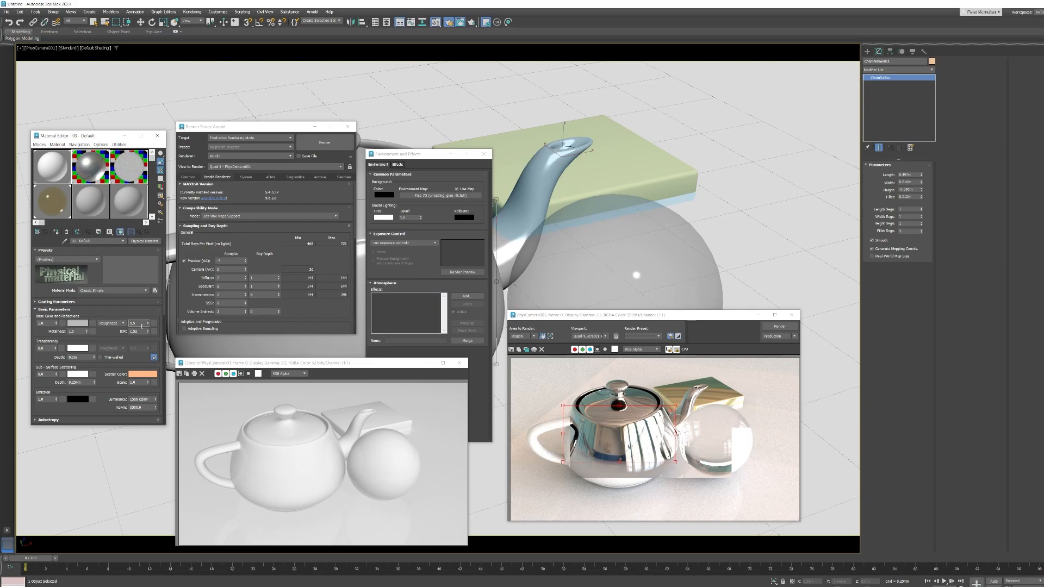
pyautogui.click(324, 143)
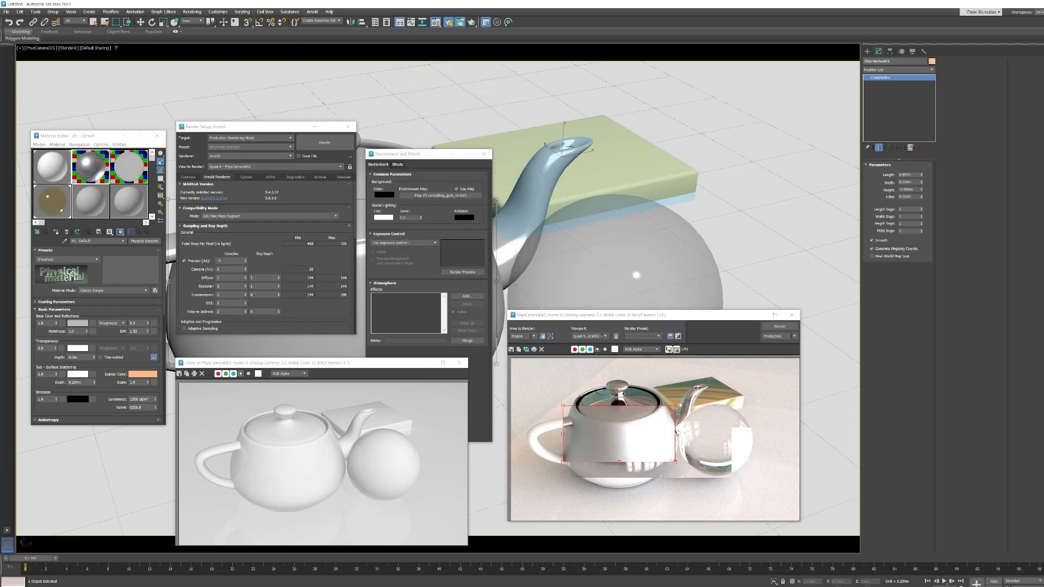
pyautogui.press('w')
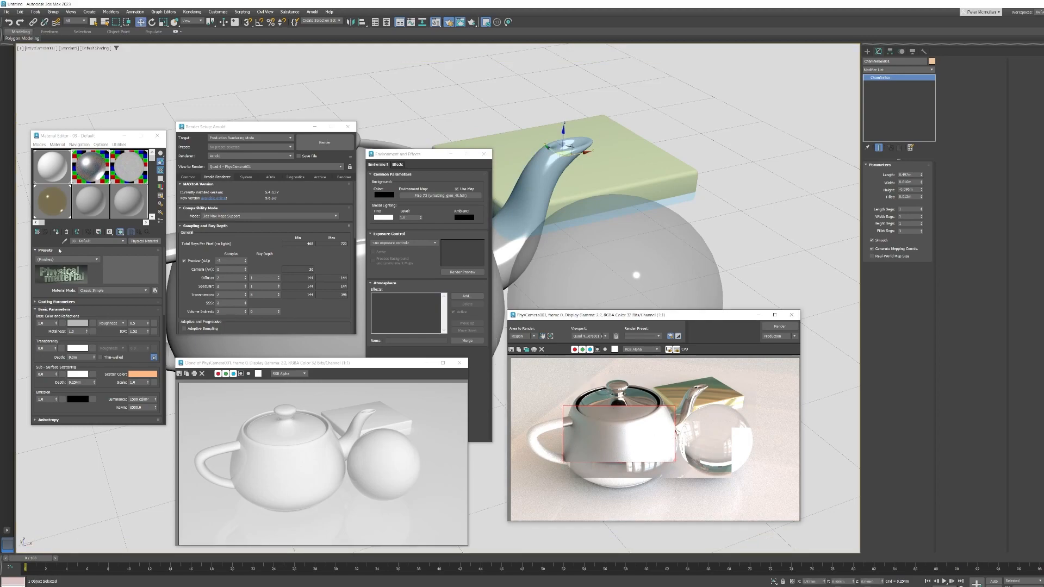
# Turn off the environment map and render the teapot region without it.
pyautogui.moveTo(545, 318); pyautogui.dragTo(549, 209)
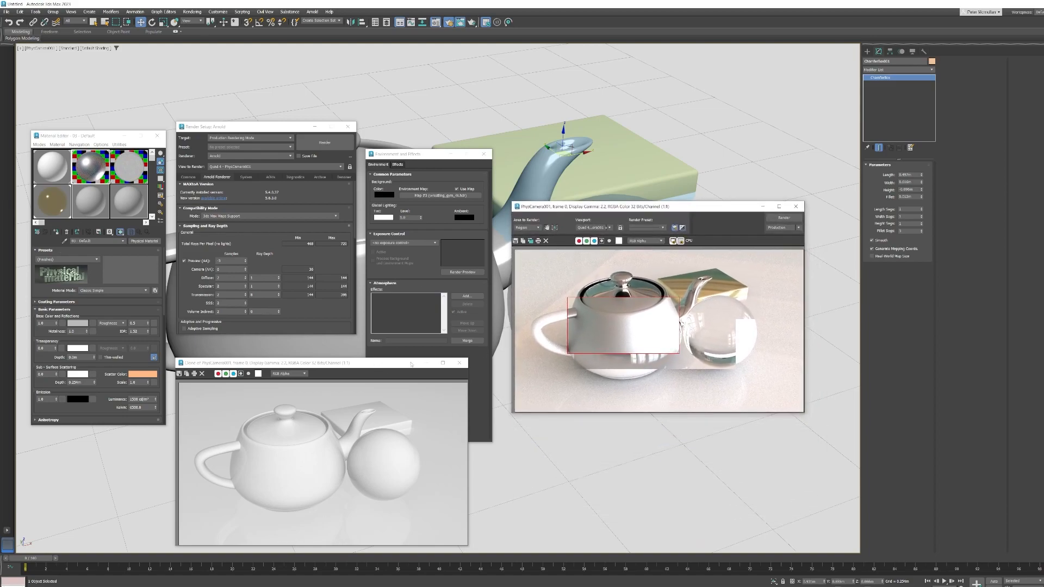
pyautogui.click(458, 190)
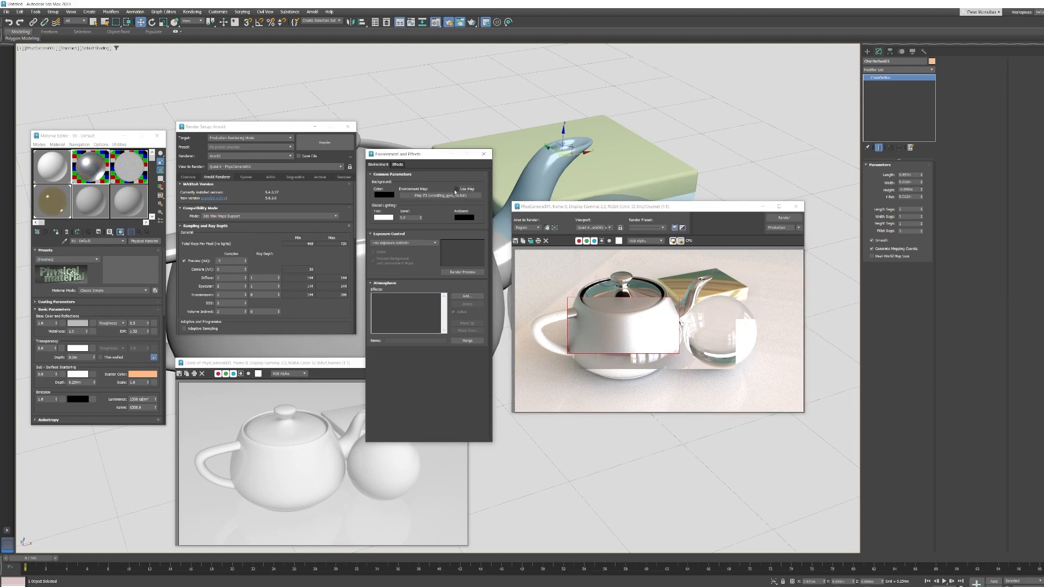
pyautogui.rightClick(447, 198)
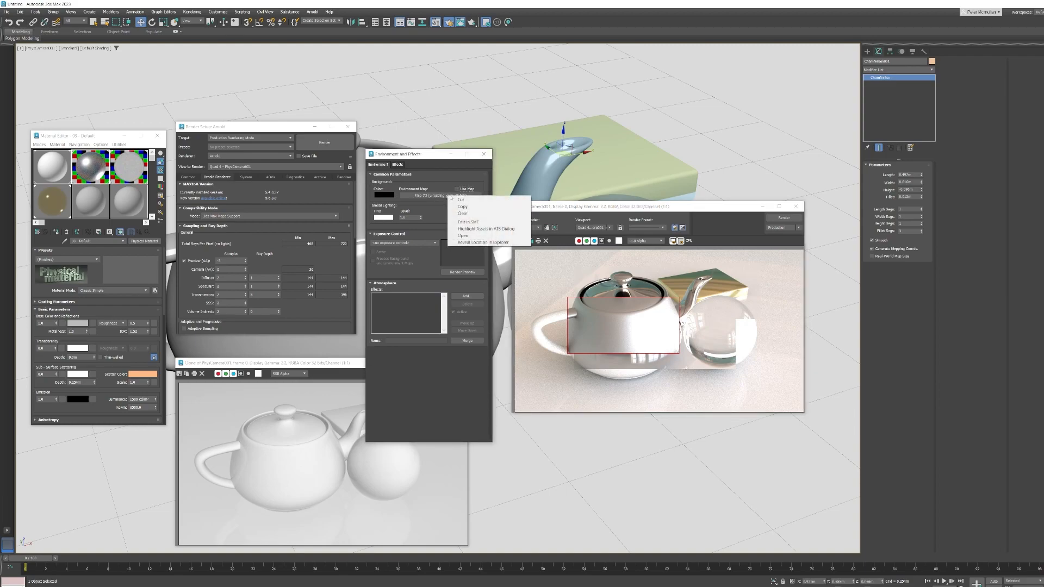
pyautogui.click(467, 175)
pyautogui.click(471, 22)
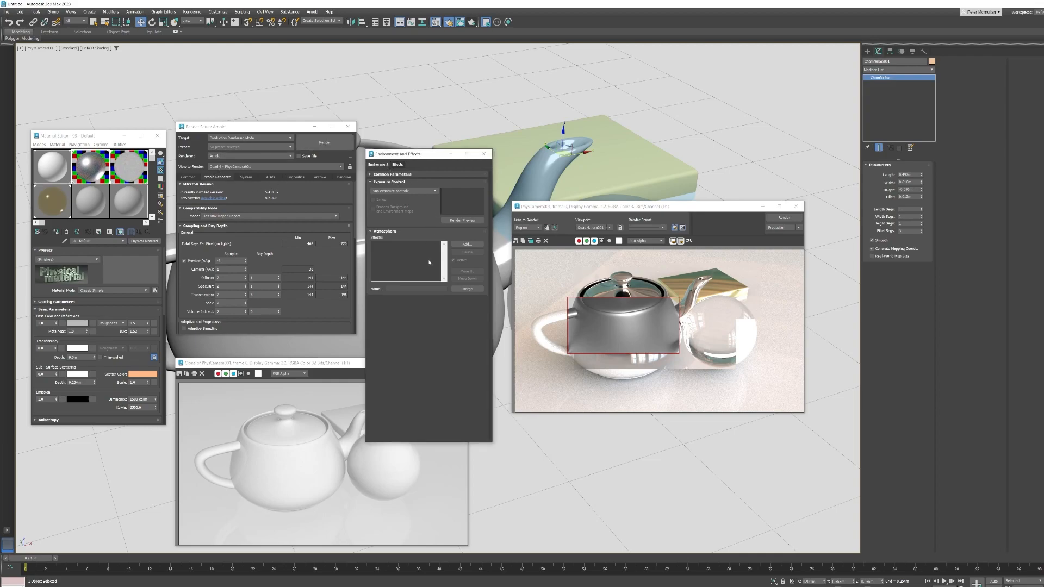
# Try red and pale pink environment background colors, rendering the teapot region with each.
pyautogui.click(371, 177)
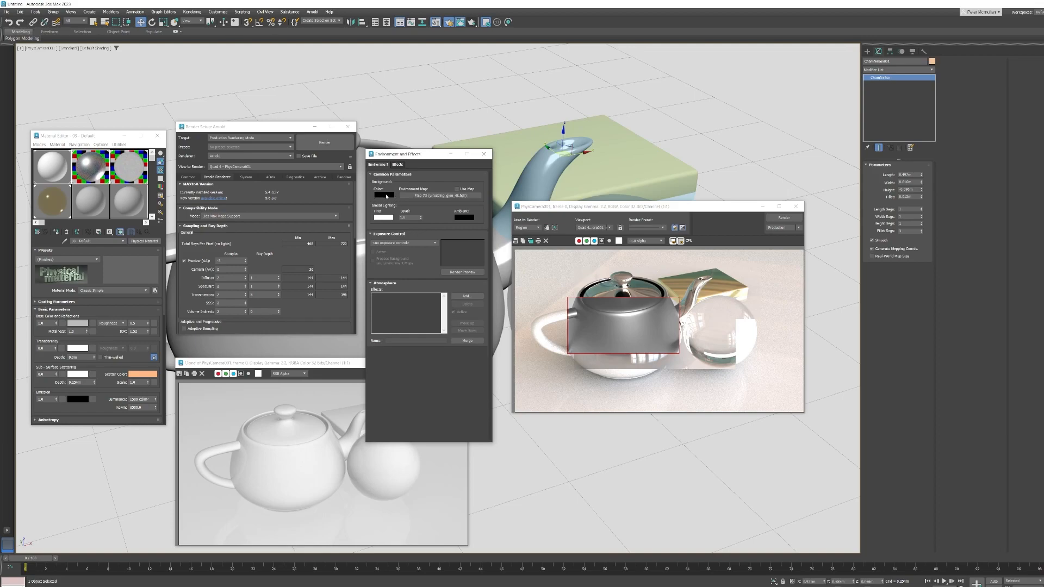
pyautogui.click(384, 195)
pyautogui.click(277, 131)
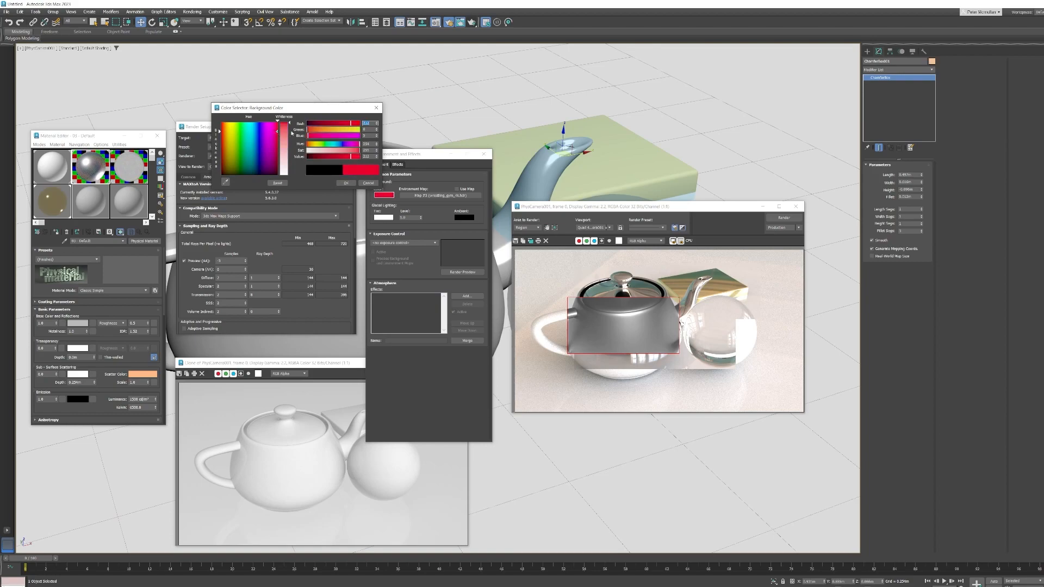
pyautogui.click(472, 22)
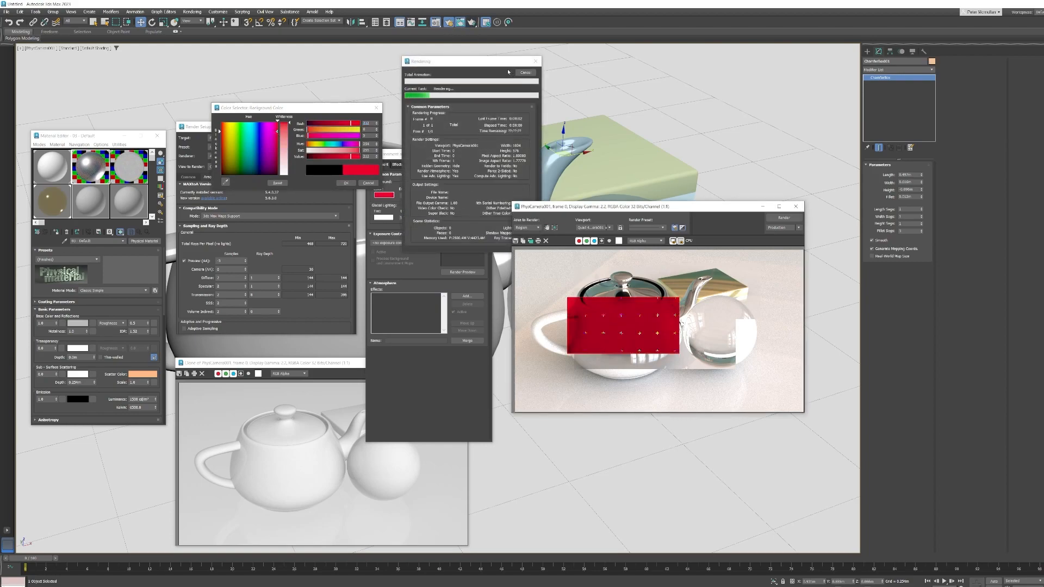
pyautogui.moveTo(292, 126); pyautogui.dragTo(290, 164)
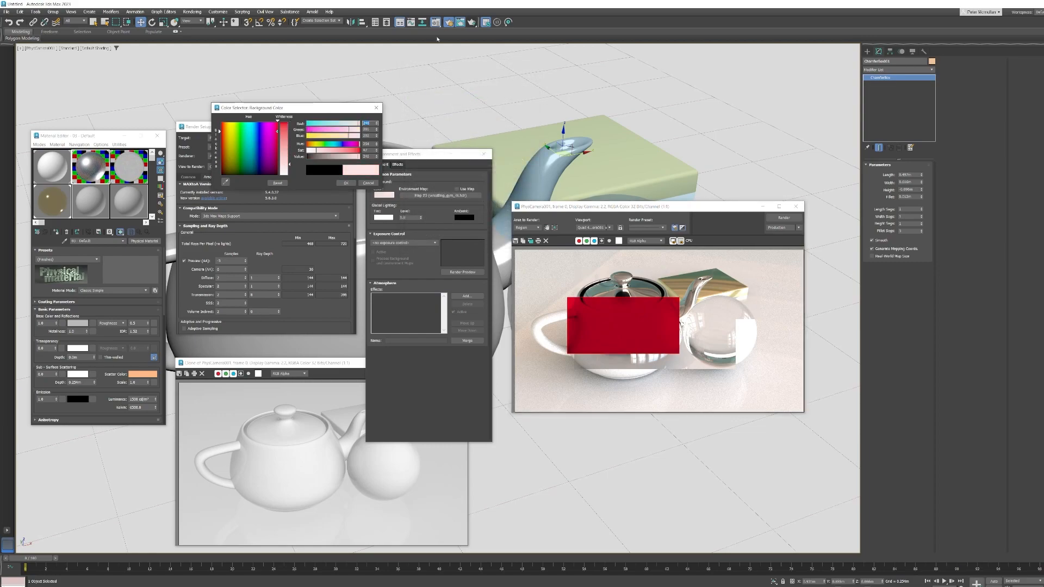
pyautogui.click(471, 22)
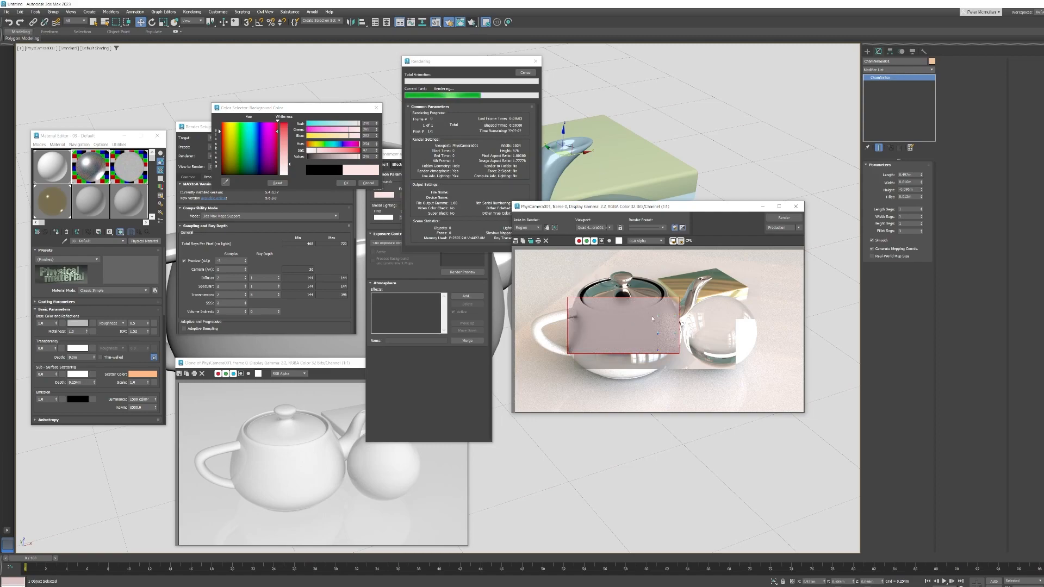
# Set the area to render to View, render the full frame, and close the render progress.
pyautogui.click(530, 230)
pyautogui.click(527, 235)
pyautogui.click(783, 218)
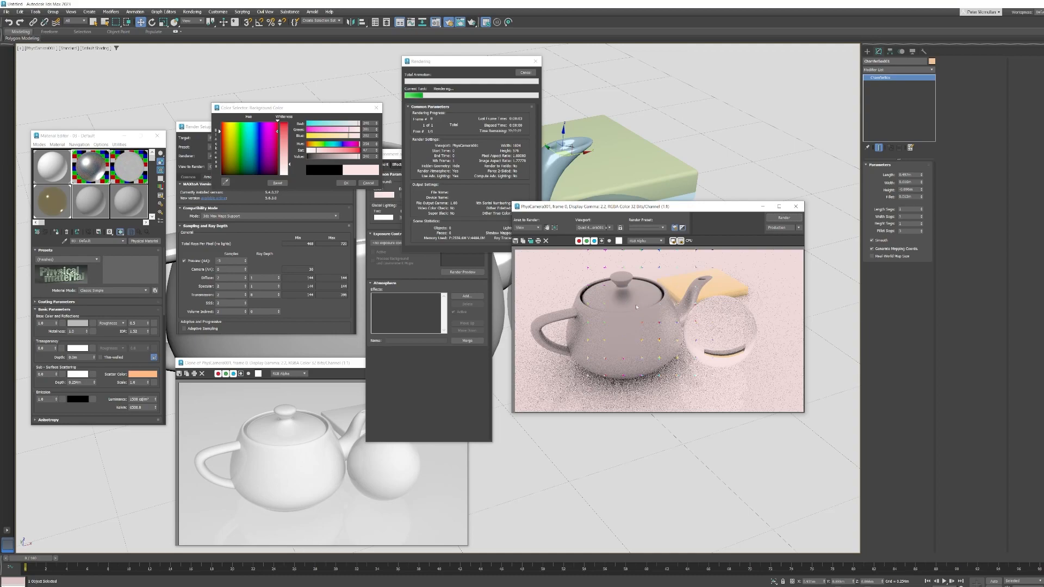
pyautogui.click(525, 72)
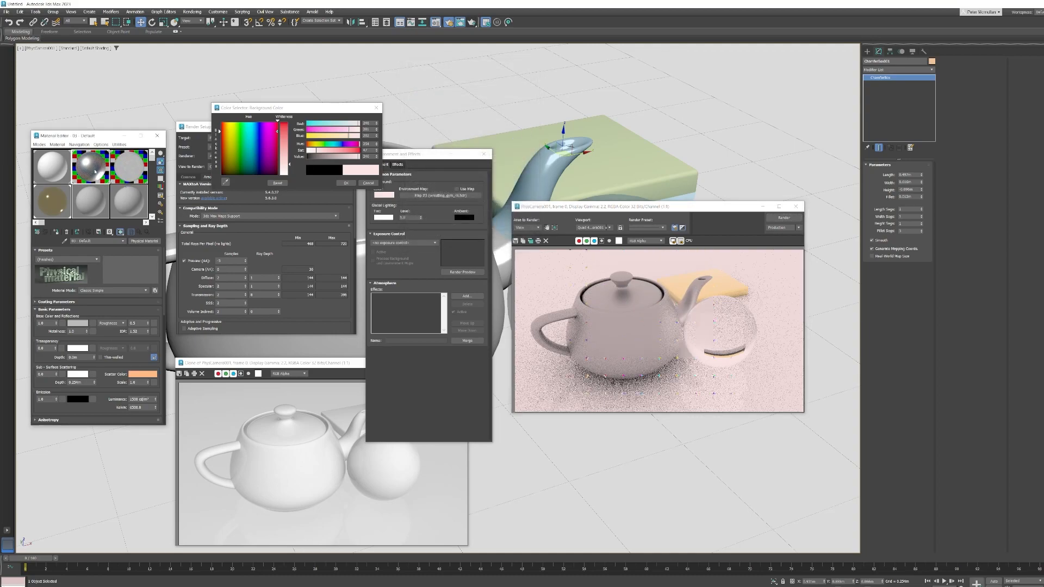
# Set the teapot metal's roughness to 0.2, render the full view, and discard the background color change.
pyautogui.moveTo(148, 325); pyautogui.dragTo(148, 327)
pyautogui.write('.2')
pyautogui.press('Return')
pyautogui.click(802, 220)
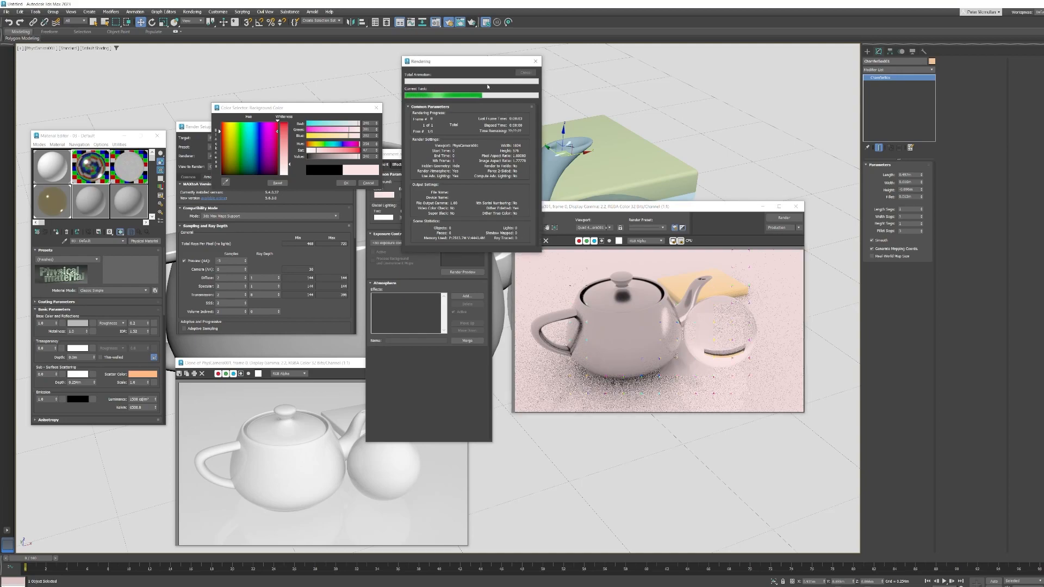
pyautogui.click(368, 183)
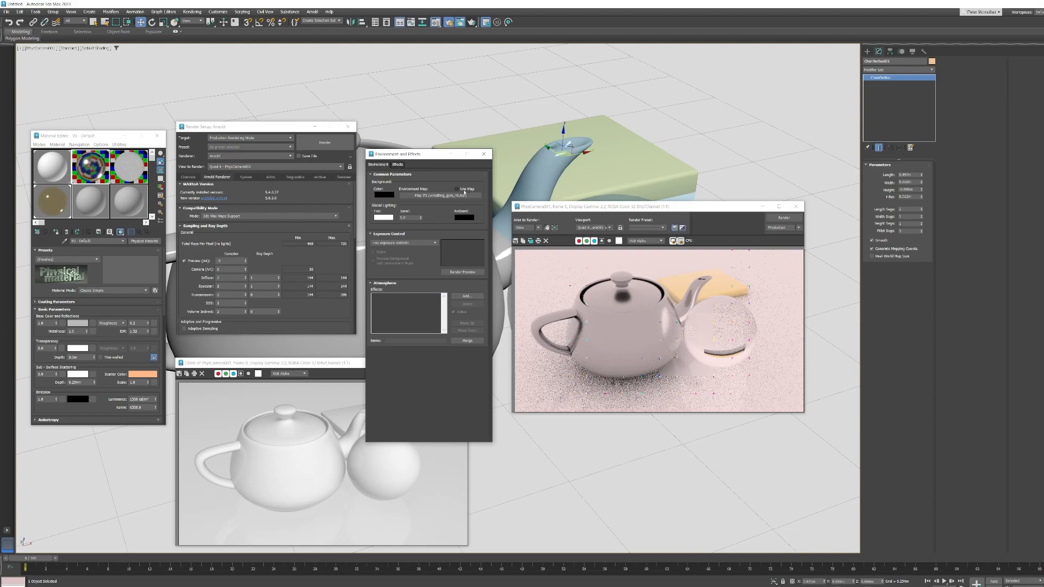
# Create an Arnold skydome light on the ground beside the sphere and open its settings for editing.
pyautogui.moveTo(675, 212); pyautogui.dragTo(688, 75)
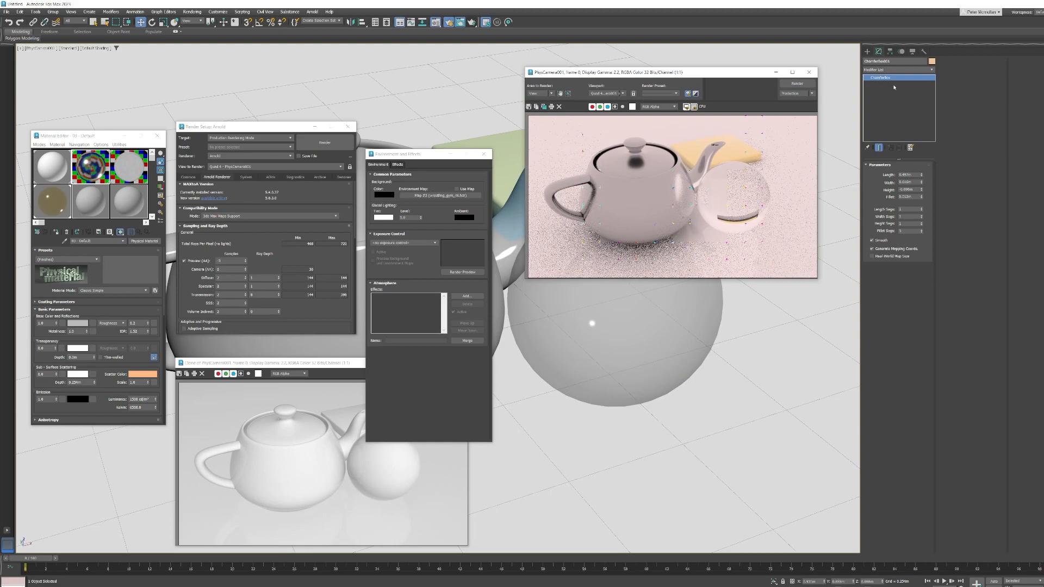
pyautogui.click(868, 50)
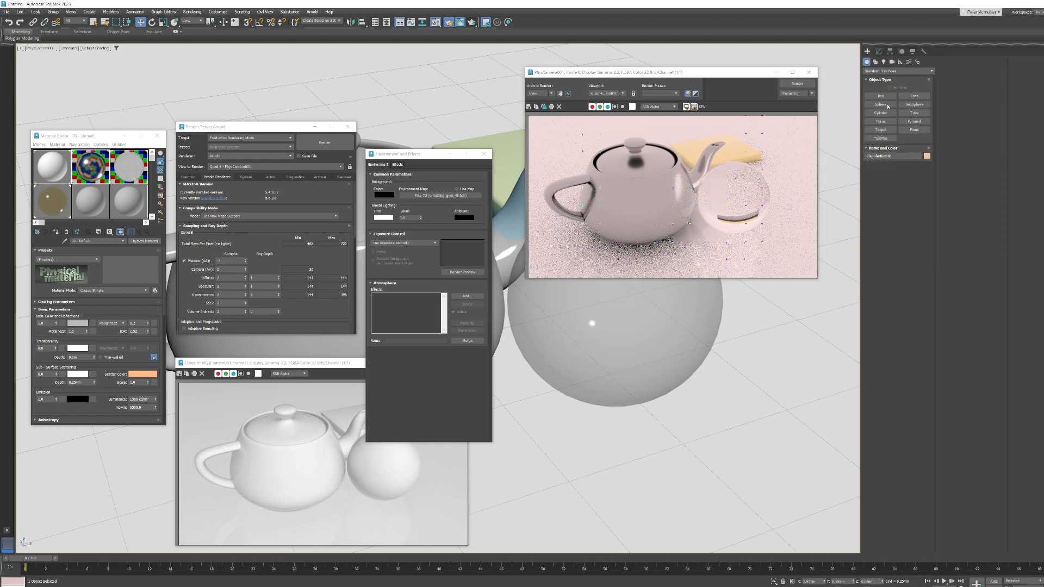
pyautogui.click(884, 61)
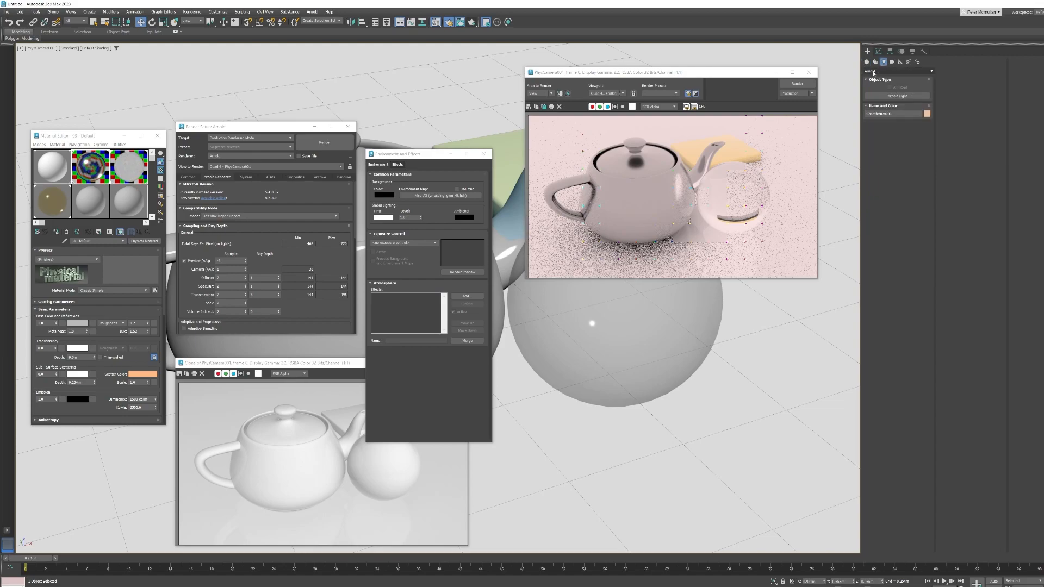
pyautogui.click(897, 96)
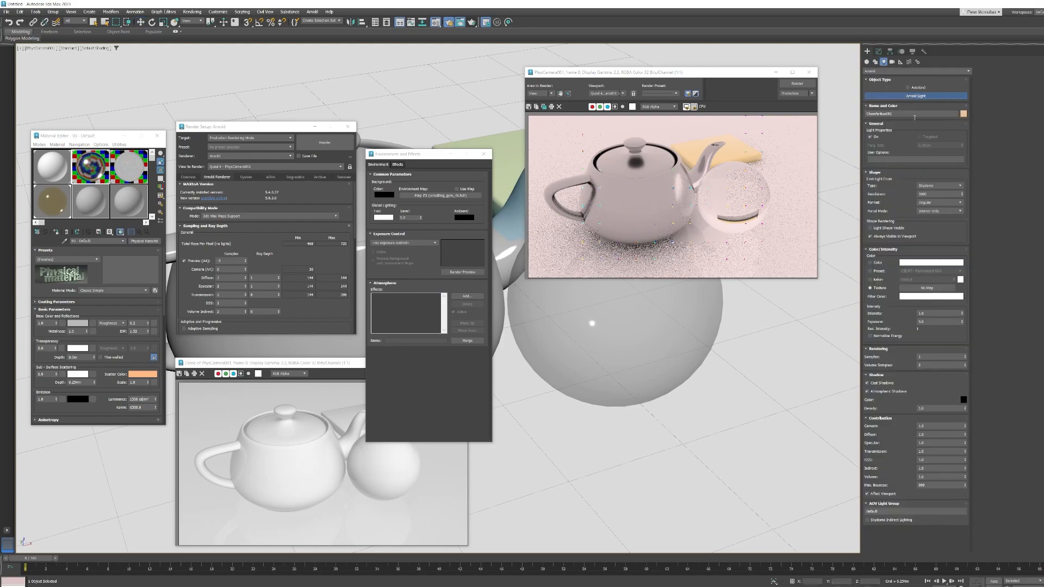
pyautogui.click(778, 365)
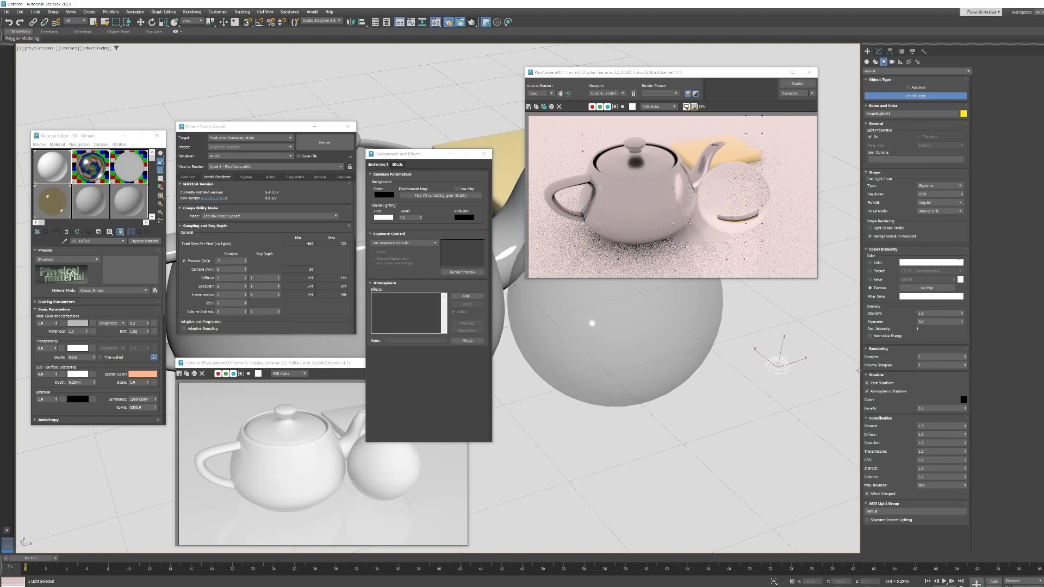
pyautogui.click(878, 51)
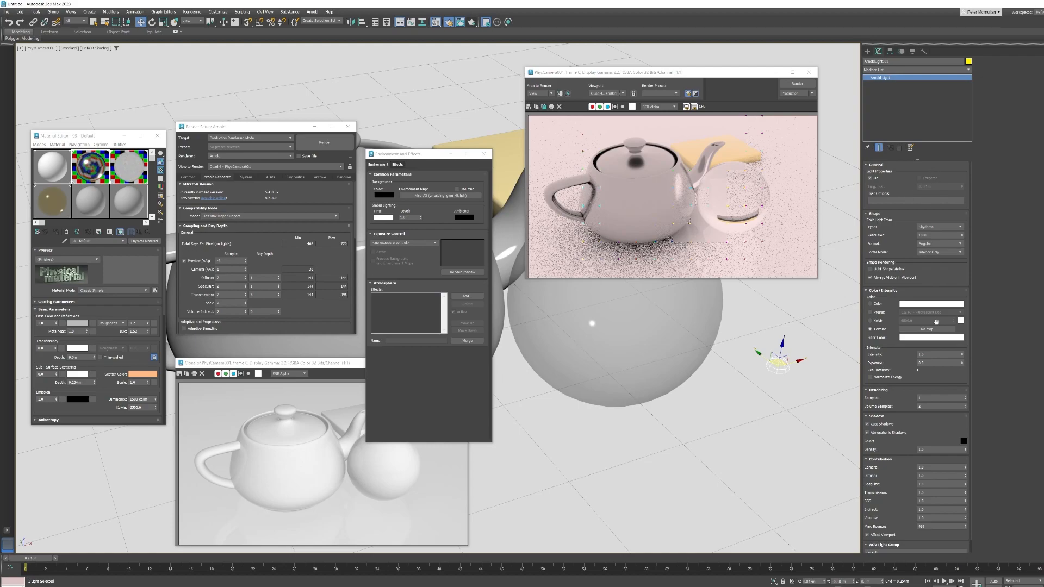
# Try lighting from the skydome's plain white color instead of a texture, rendering the view and closing the render progress.
pyautogui.scroll(-1, 915, 354)
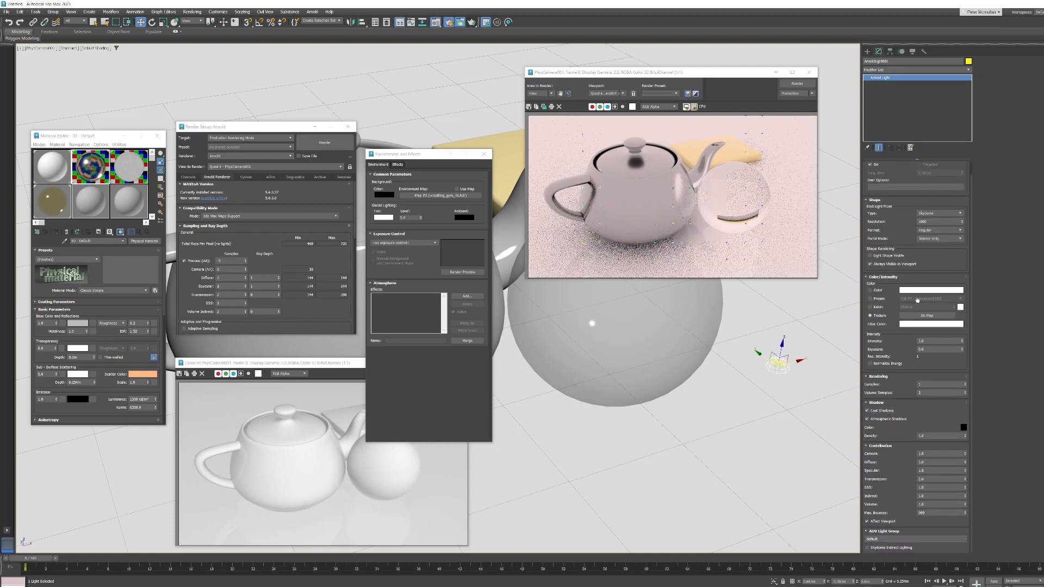
pyautogui.scroll(-1, 911, 270)
pyautogui.click(877, 290)
pyautogui.click(797, 84)
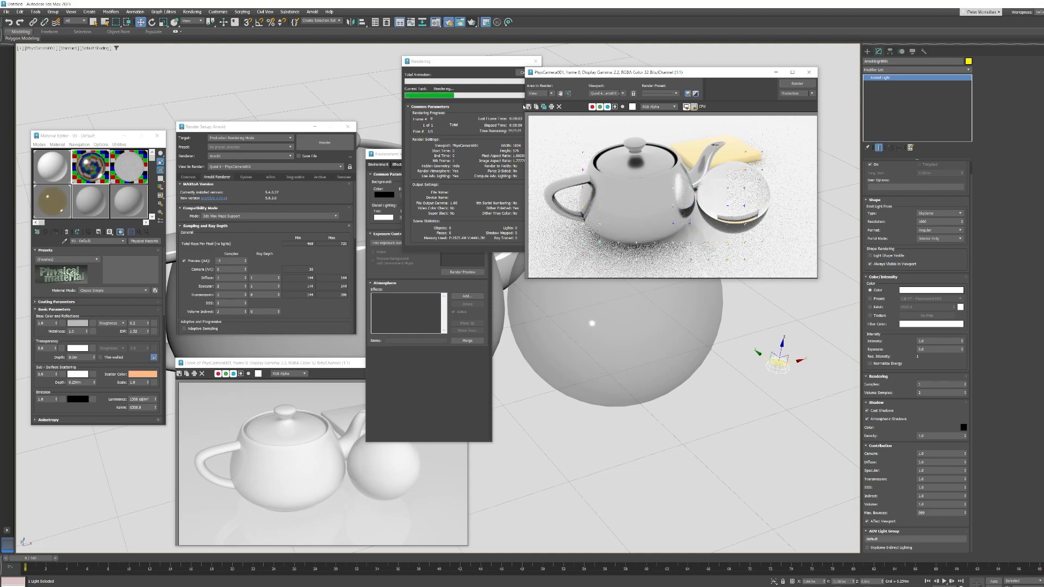
pyautogui.moveTo(497, 62)
pyautogui.mouseDown()
pyautogui.moveTo(457, 56)
pyautogui.moveTo(485, 56)
pyautogui.mouseUp()
pyautogui.click(514, 66)
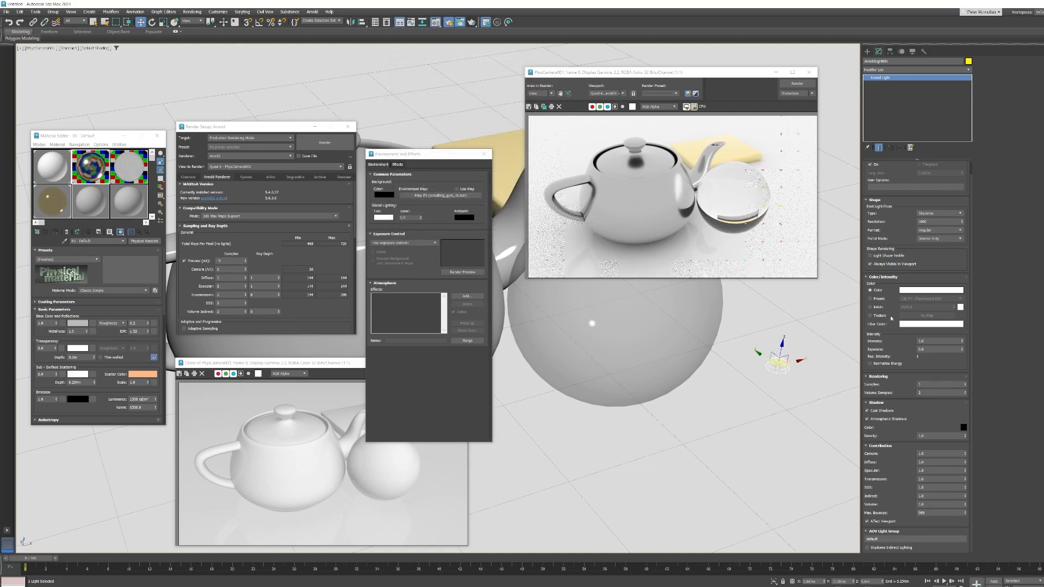
# Load wrestling_gym_4k.hdr as a Bitmap texture for the skydome light's color and render the view.
pyautogui.click(871, 316)
pyautogui.click(923, 316)
pyautogui.moveTo(443, 125); pyautogui.dragTo(560, 147)
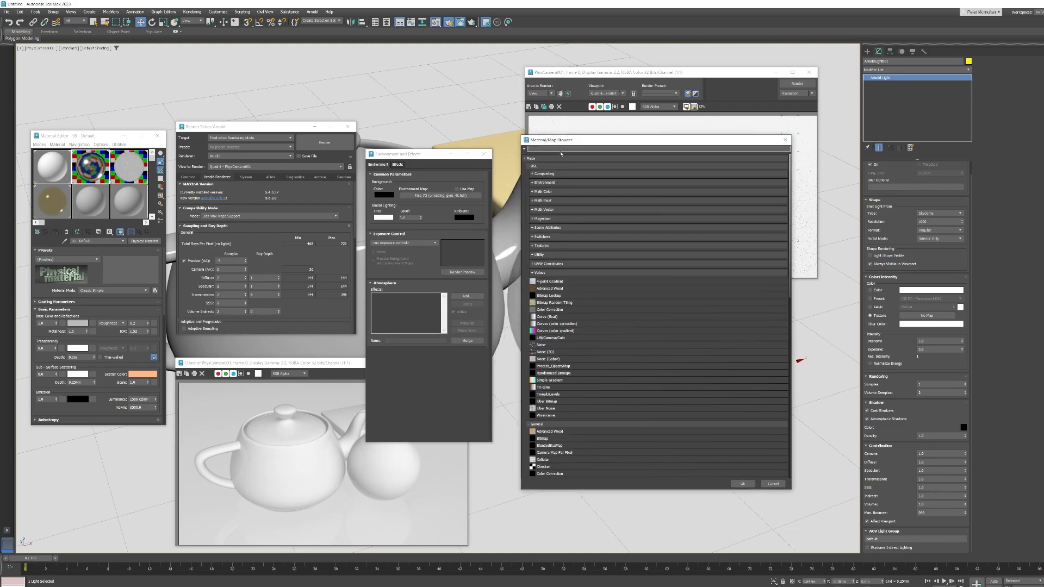
pyautogui.write('bitmap')
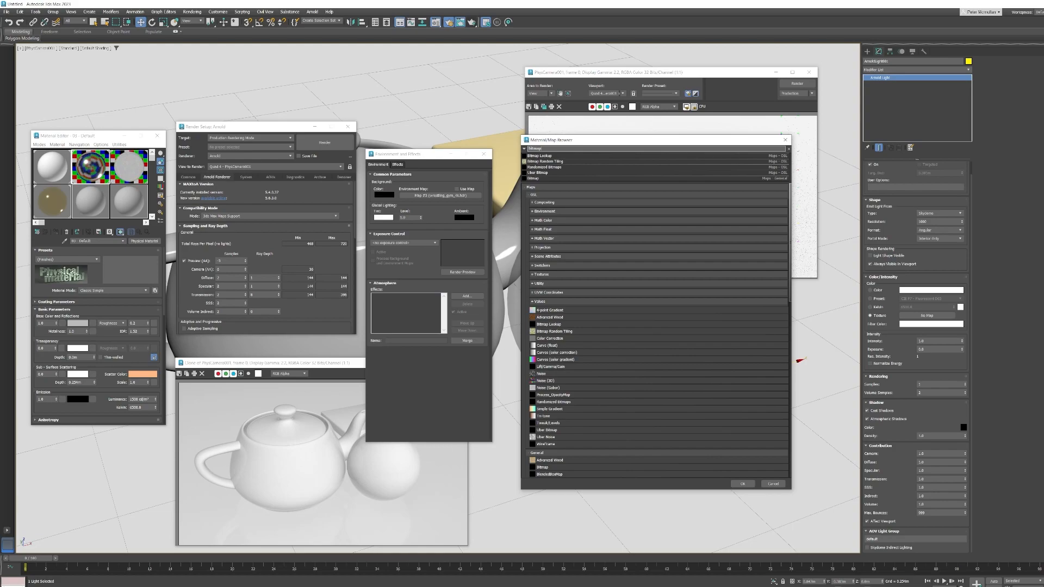
pyautogui.click(541, 179)
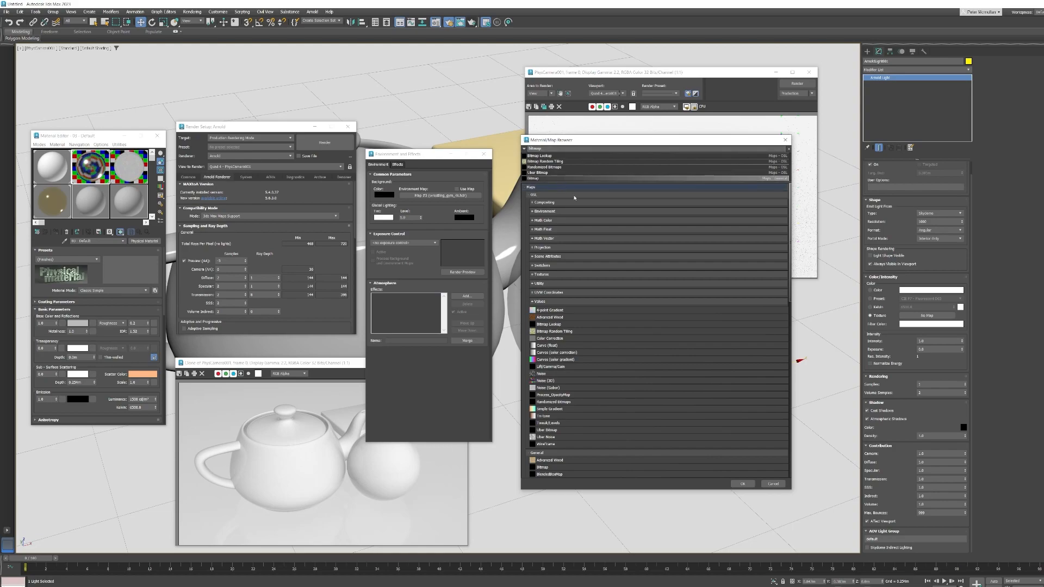
pyautogui.click(743, 483)
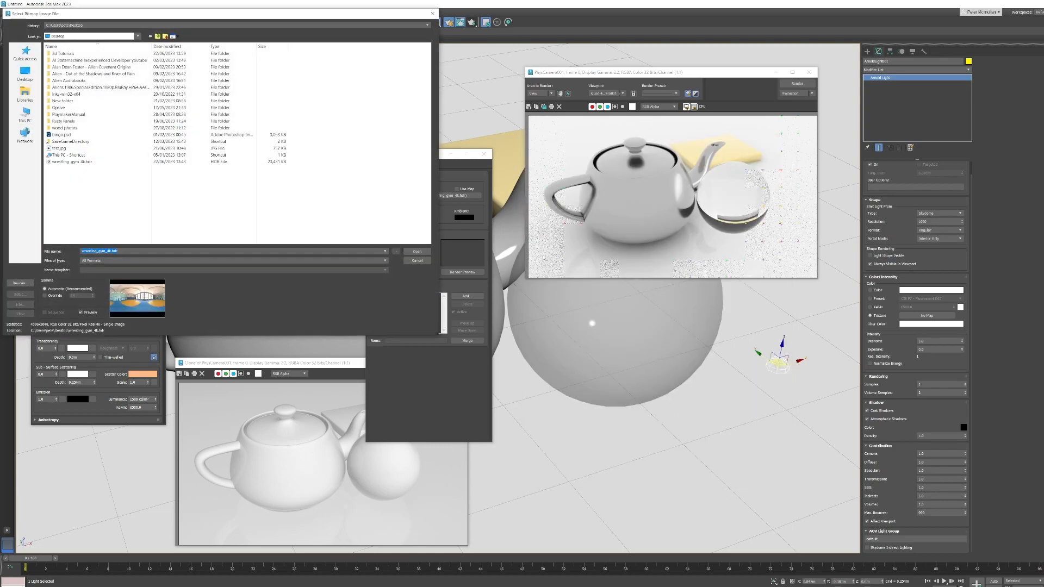
pyautogui.click(414, 251)
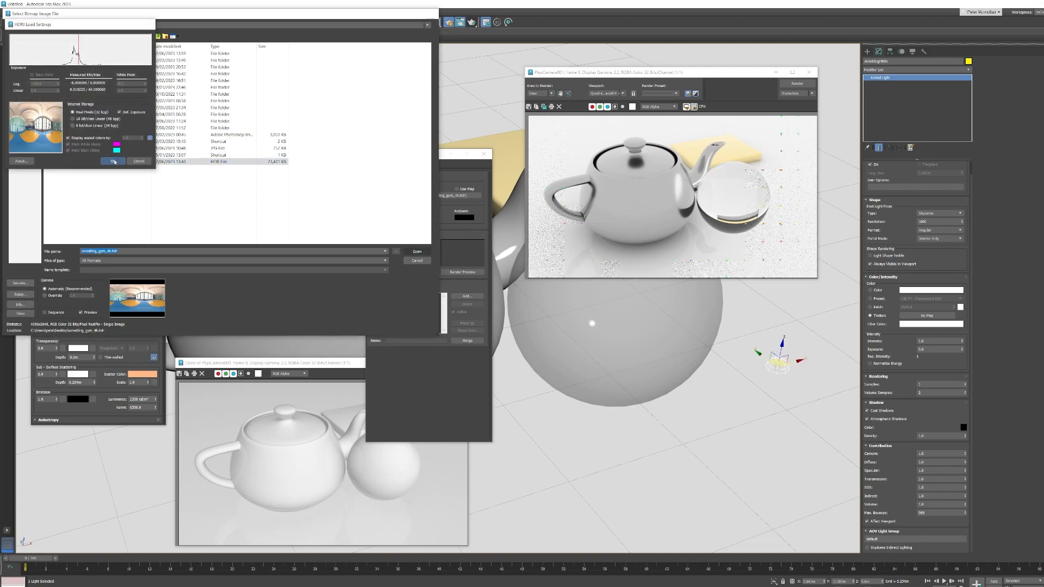
pyautogui.click(112, 161)
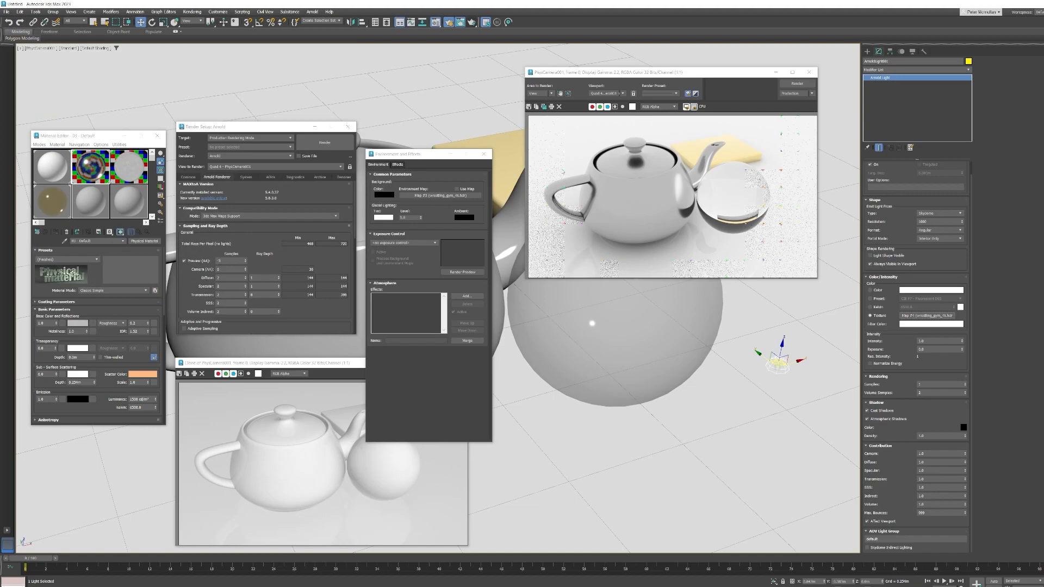
pyautogui.click(325, 143)
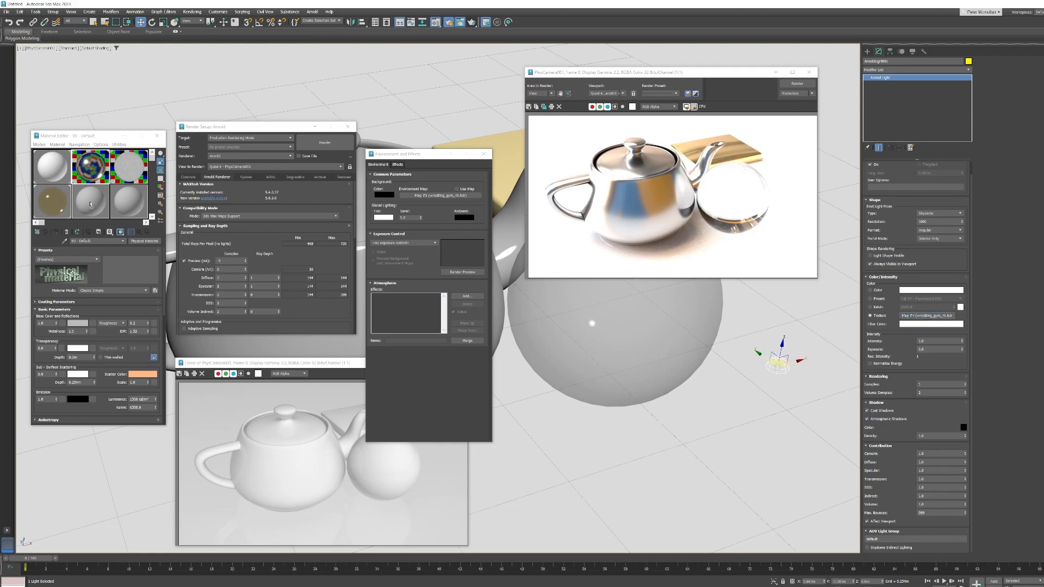
# Put an instance of the skydome light's HDRI texture into the fifth Material Editor sample slot.
pyautogui.moveTo(91, 204); pyautogui.dragTo(94, 205)
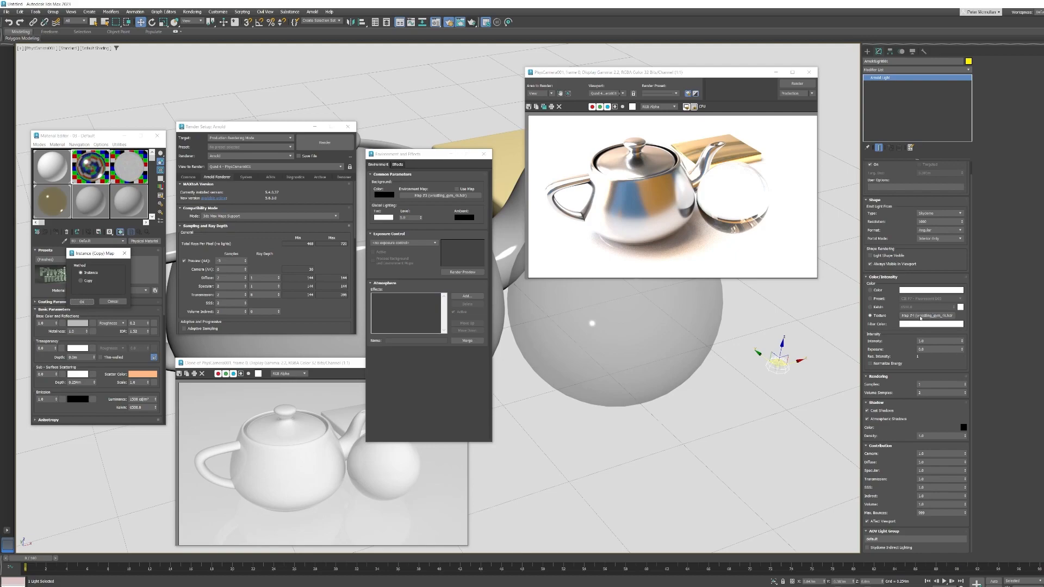
pyautogui.click(81, 281)
pyautogui.click(82, 303)
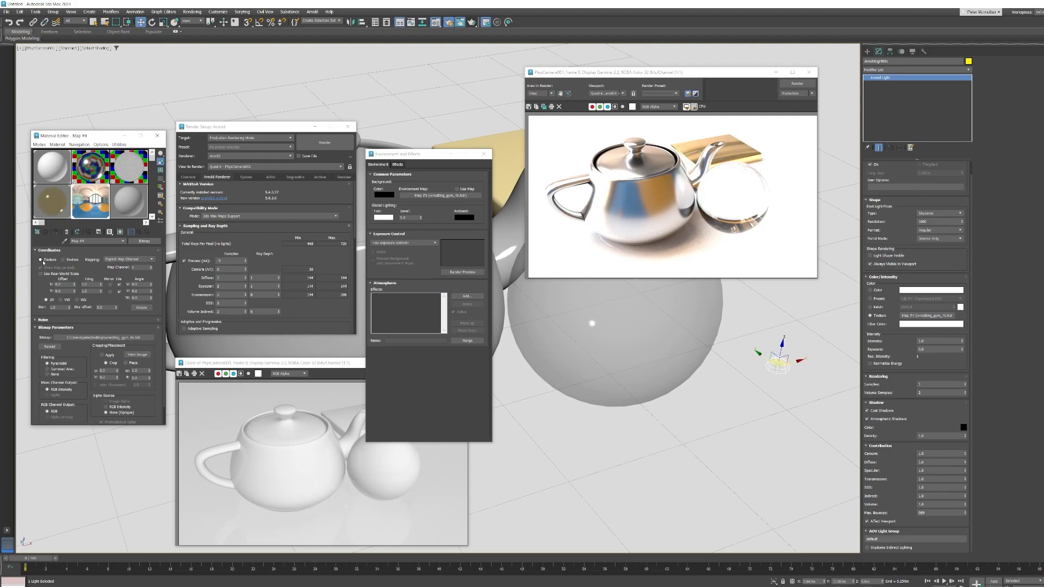
# Set the HDRI map's coordinates to Environ with Spherical Environment mapping, and run a short test render of the view.
pyautogui.click(63, 260)
pyautogui.click(144, 260)
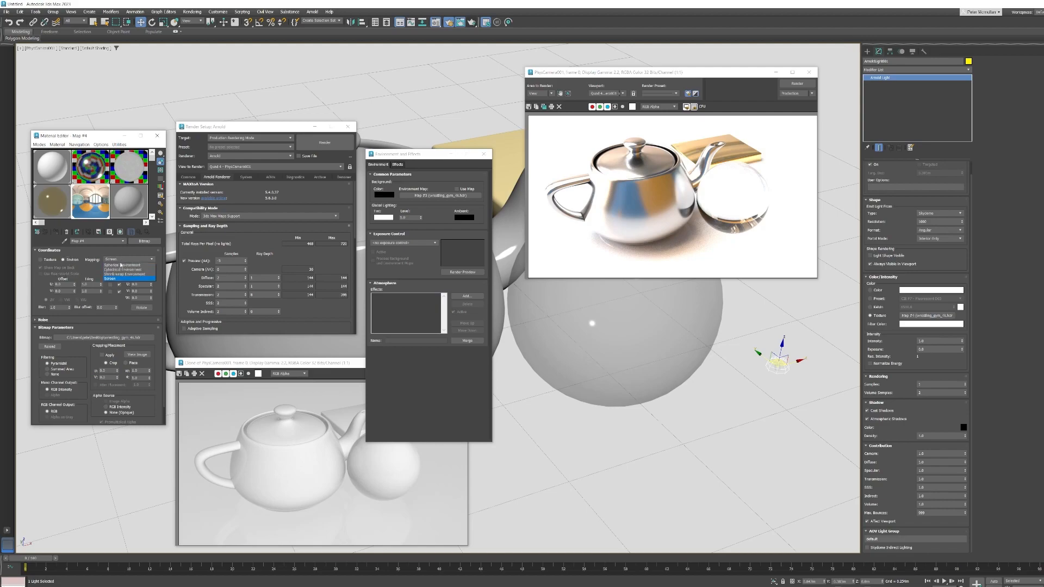
pyautogui.click(119, 265)
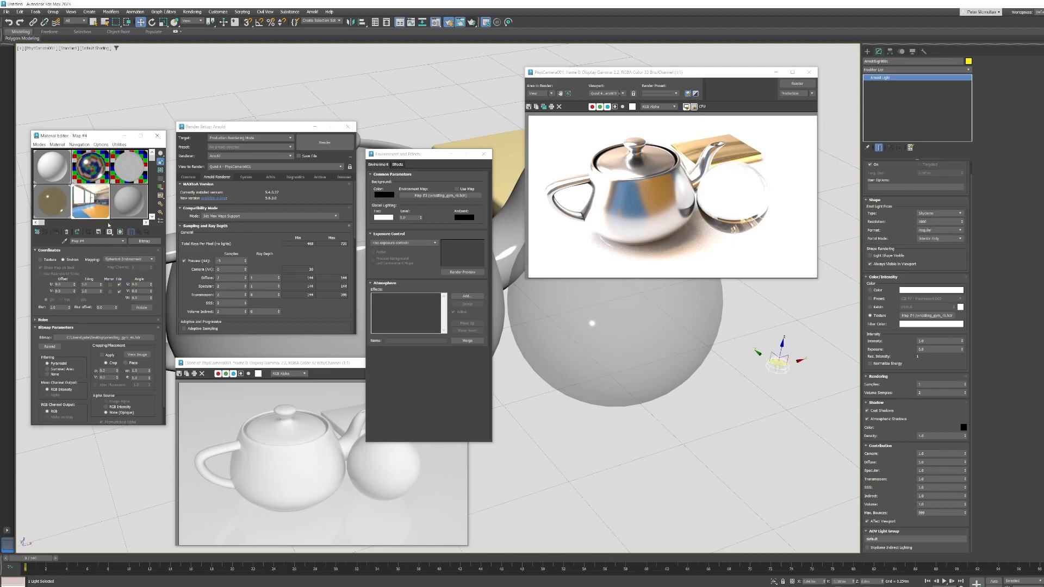
pyautogui.click(797, 84)
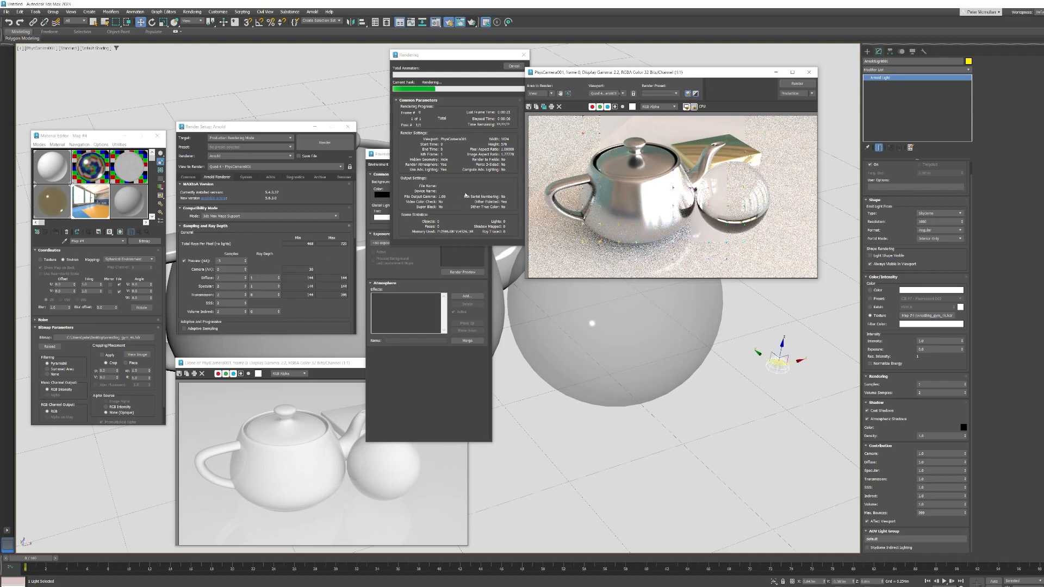
pyautogui.click(514, 67)
pyautogui.moveTo(598, 72); pyautogui.dragTo(590, 123)
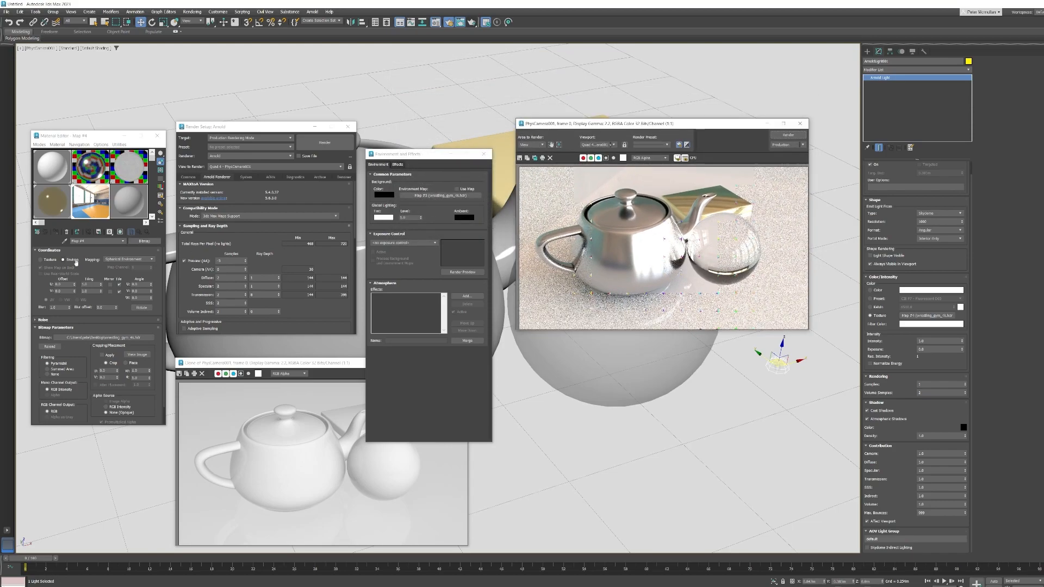
# Reset a trial shift of the HDRI map's U offset, and render the view with Camera (AA) samples lowered to 3.
pyautogui.moveTo(74, 284); pyautogui.dragTo(68, 273)
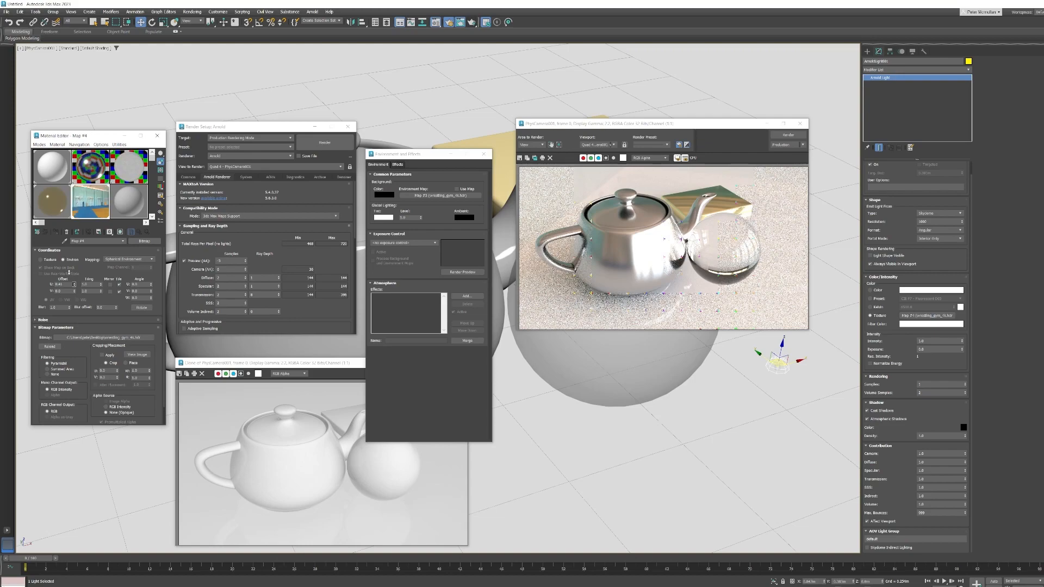
pyautogui.rightClick(75, 285)
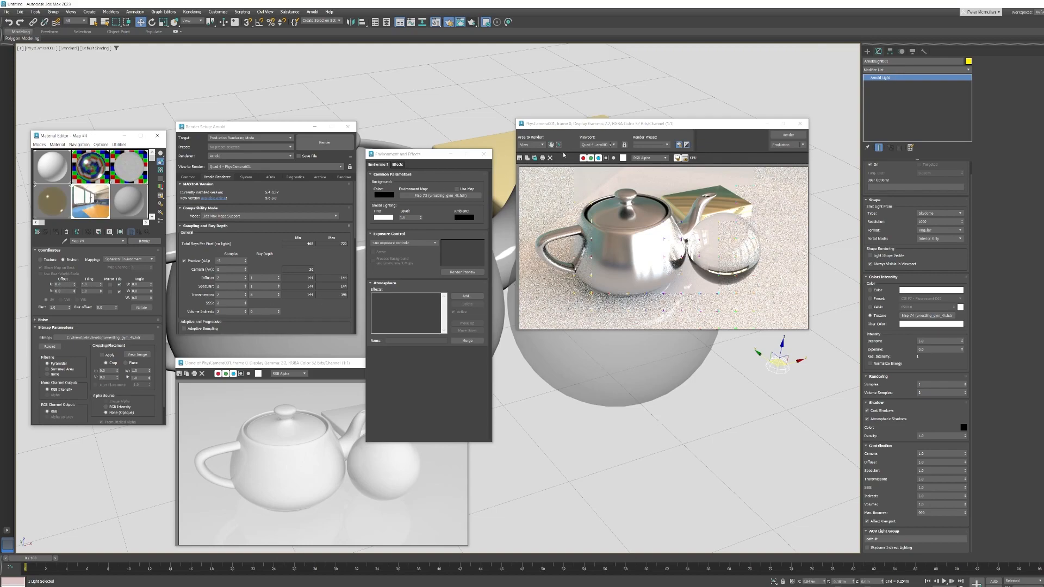
pyautogui.click(246, 272)
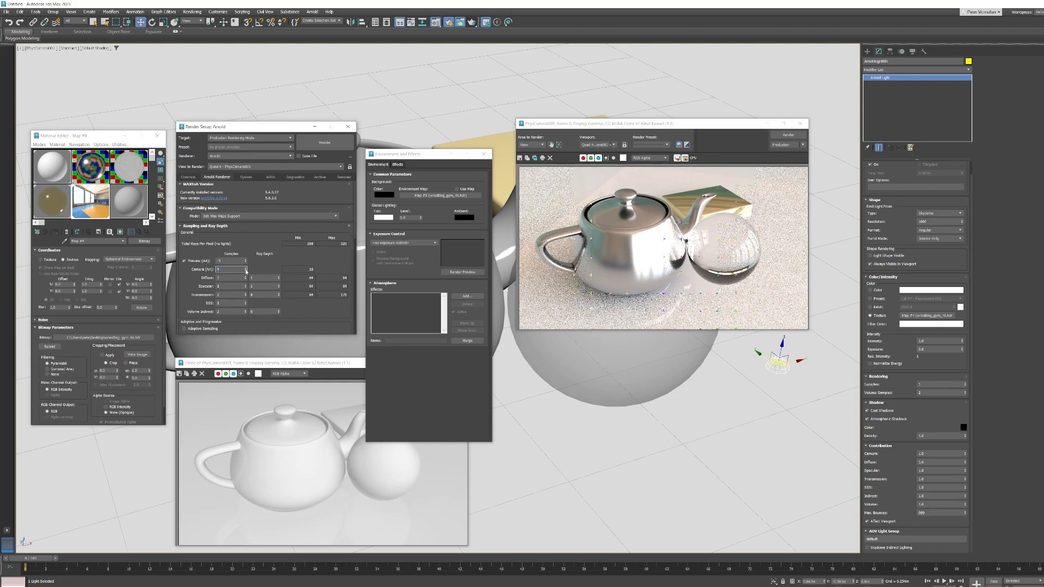
pyautogui.click(325, 143)
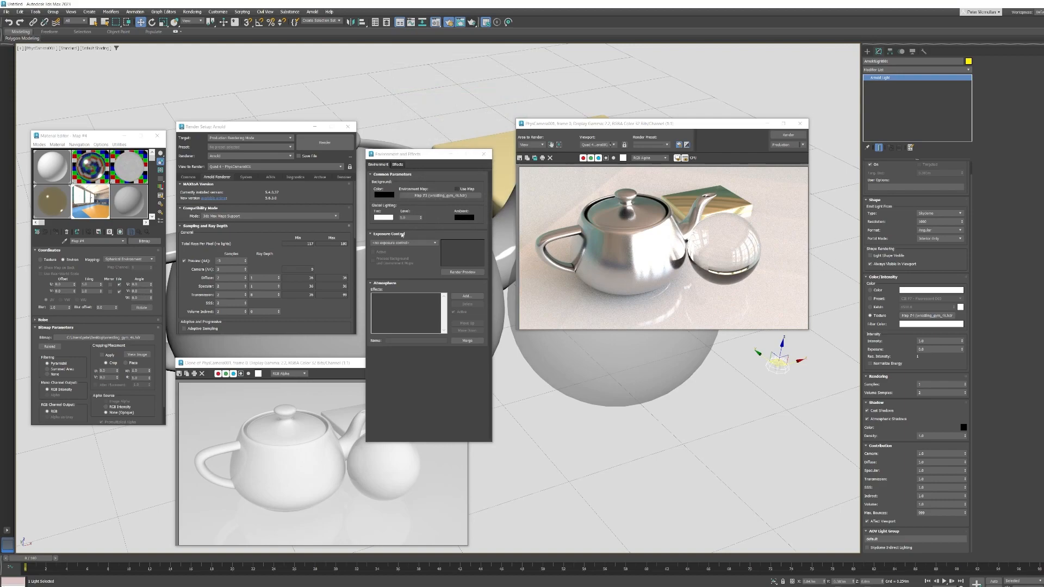
# Replace the old white clay render clone with a clone of the current render, placed below the render window.
pyautogui.click(466, 363)
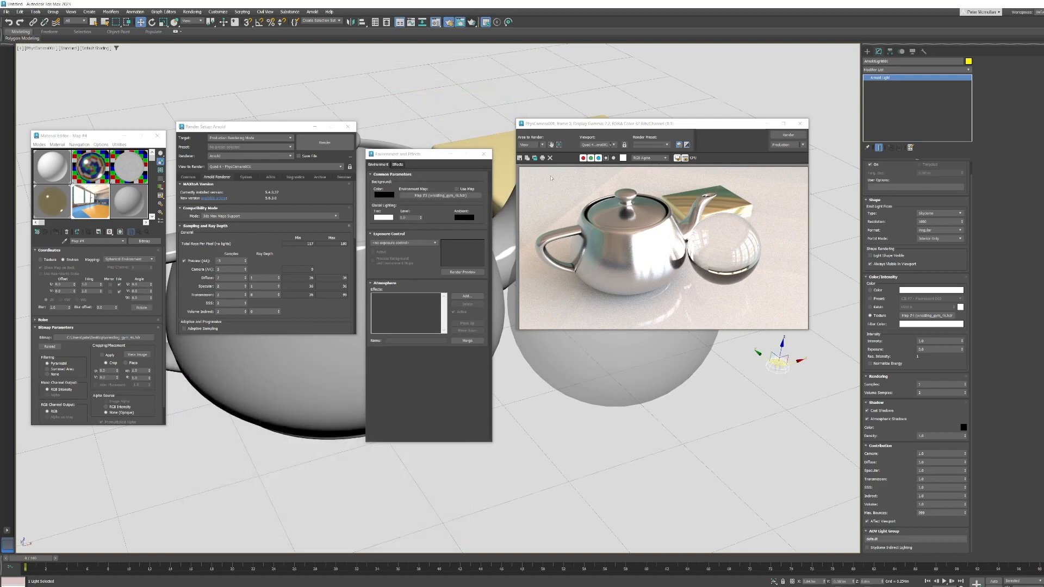
pyautogui.click(534, 159)
pyautogui.moveTo(584, 218)
pyautogui.mouseDown()
pyautogui.moveTo(731, 368)
pyautogui.moveTo(707, 350)
pyautogui.mouseUp()
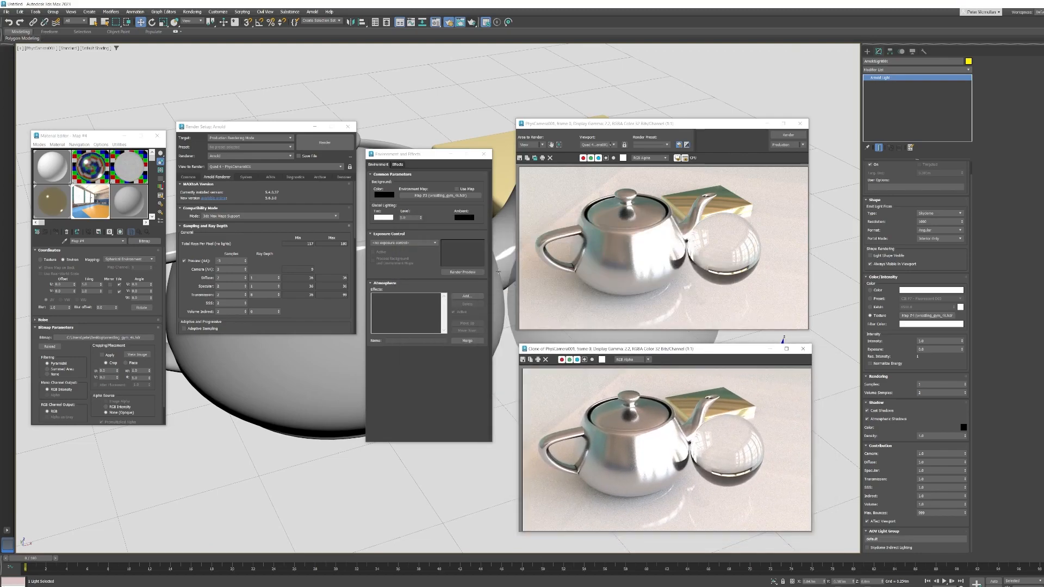
# Set the HDRI map's U offset to 0.5 and render the view with the rotated environment.
pyautogui.doubleClick(64, 284)
pyautogui.write('.')
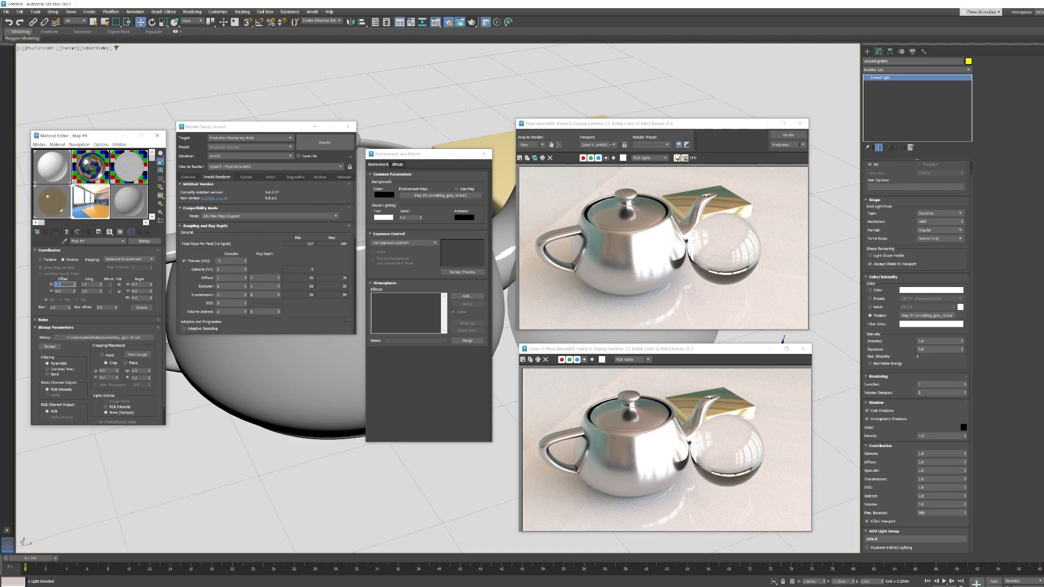
pyautogui.write('5')
pyautogui.press('Return')
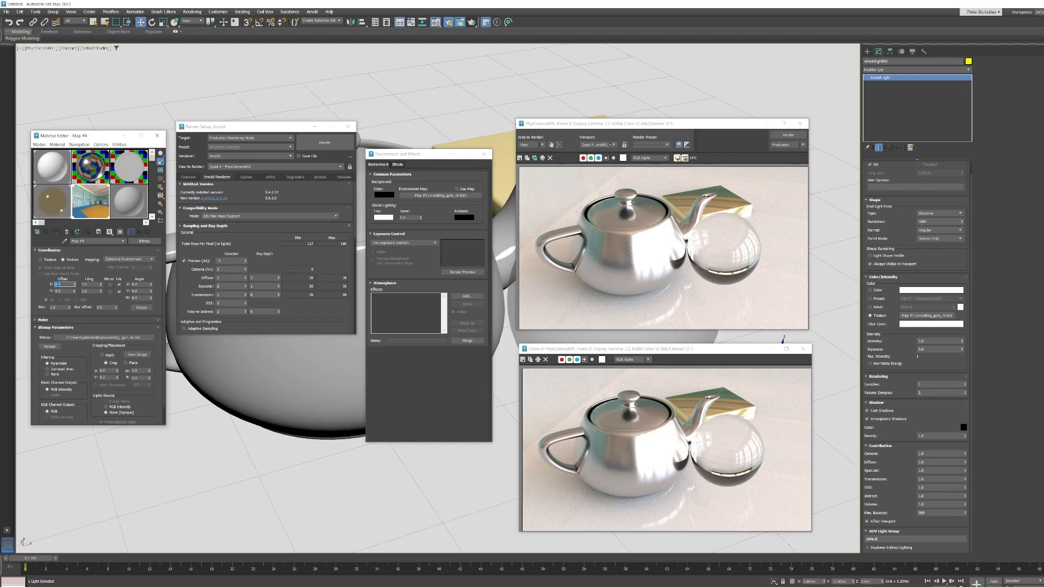
pyautogui.click(783, 135)
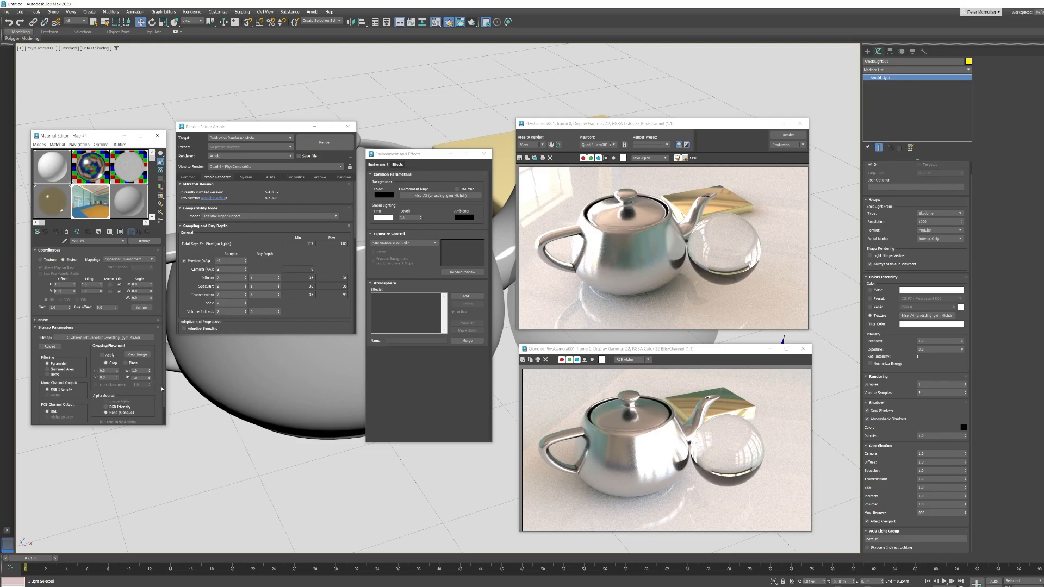
# Set the HDRI map's output amount to 3 and render the view.
pyautogui.scroll(-2, 81, 402)
pyautogui.click(54, 423)
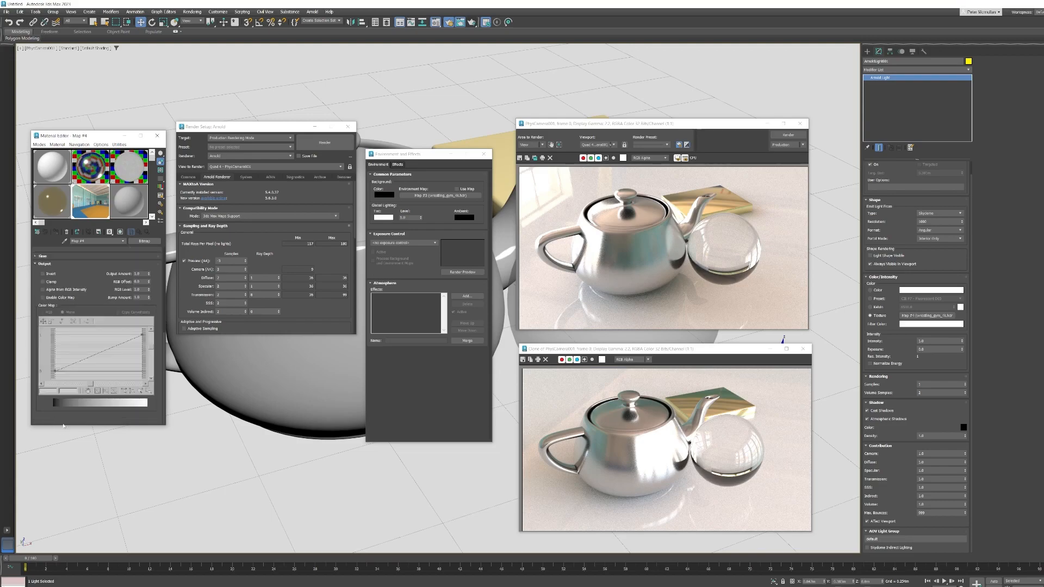
pyautogui.moveTo(141, 274); pyautogui.dragTo(109, 270)
pyautogui.write('3')
pyautogui.press('Return')
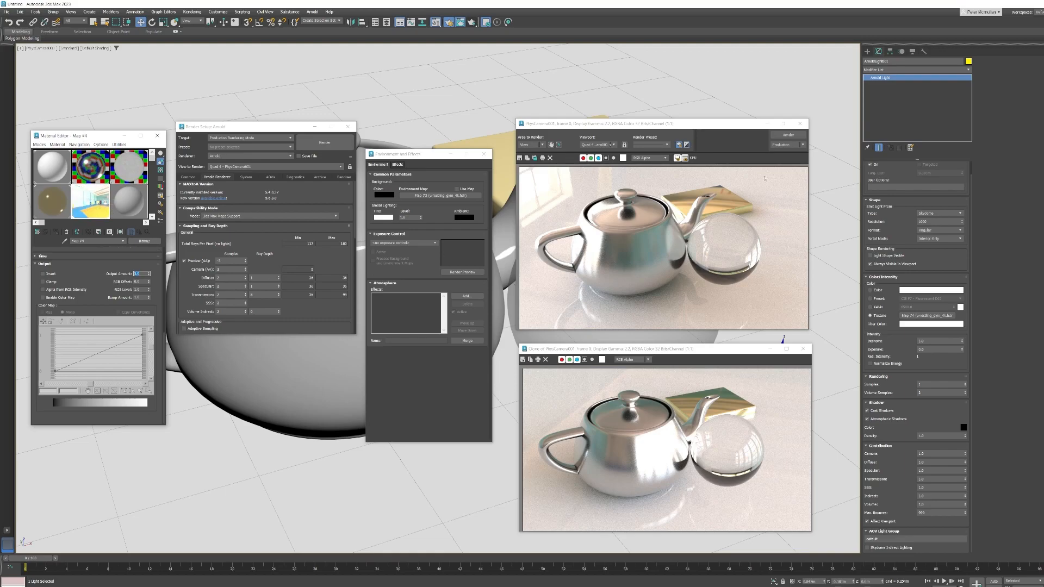
pyautogui.click(787, 135)
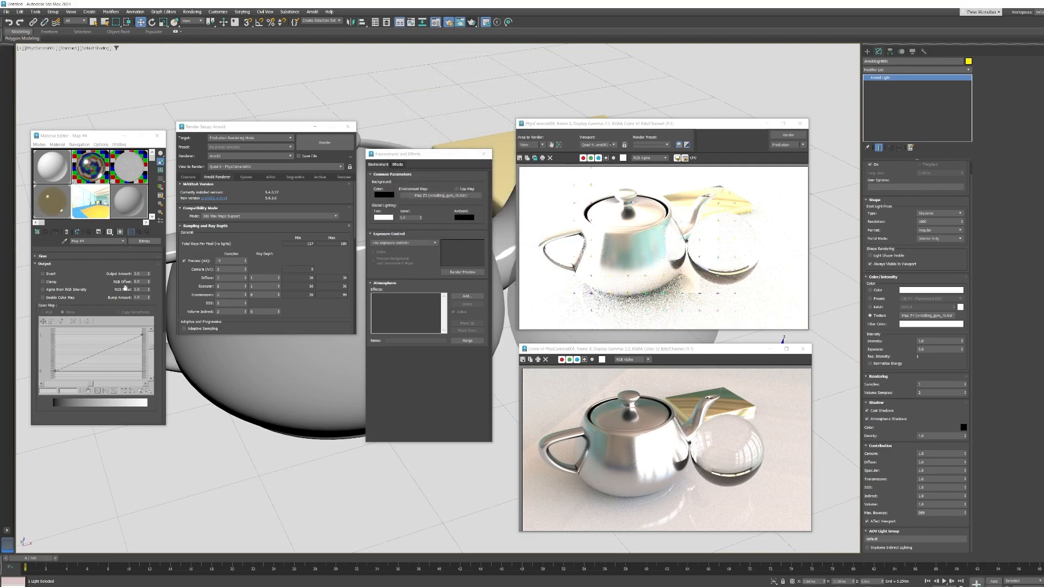
# Set the HDRI map's output amount back to 1 and render the view with the skydome light's intensity at 5.
pyautogui.moveTo(140, 274); pyautogui.dragTo(108, 268)
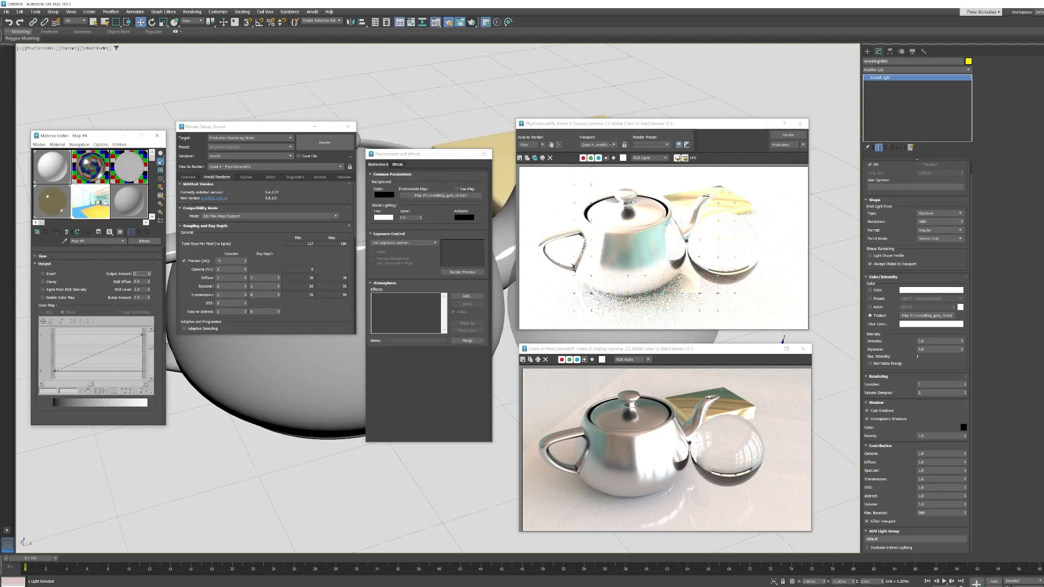
pyautogui.press('Return')
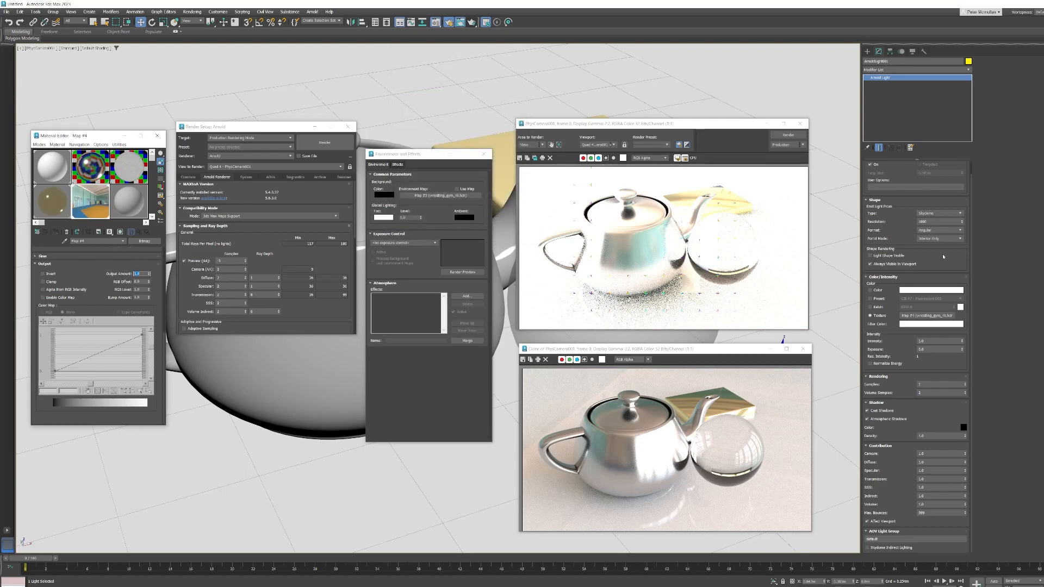
pyautogui.scroll(1, 898, 177)
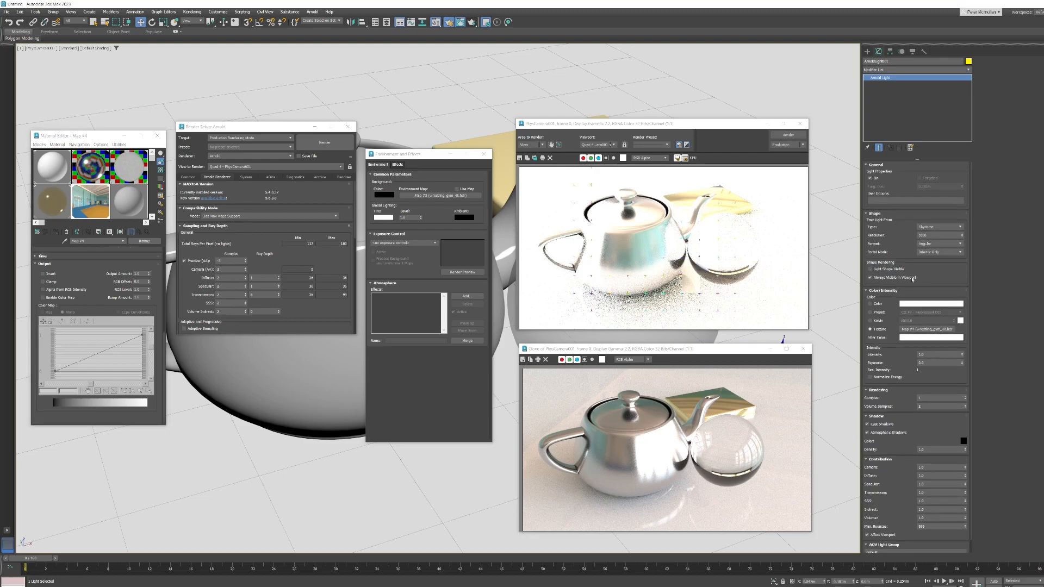
pyautogui.moveTo(931, 355); pyautogui.dragTo(891, 350)
pyautogui.click(472, 24)
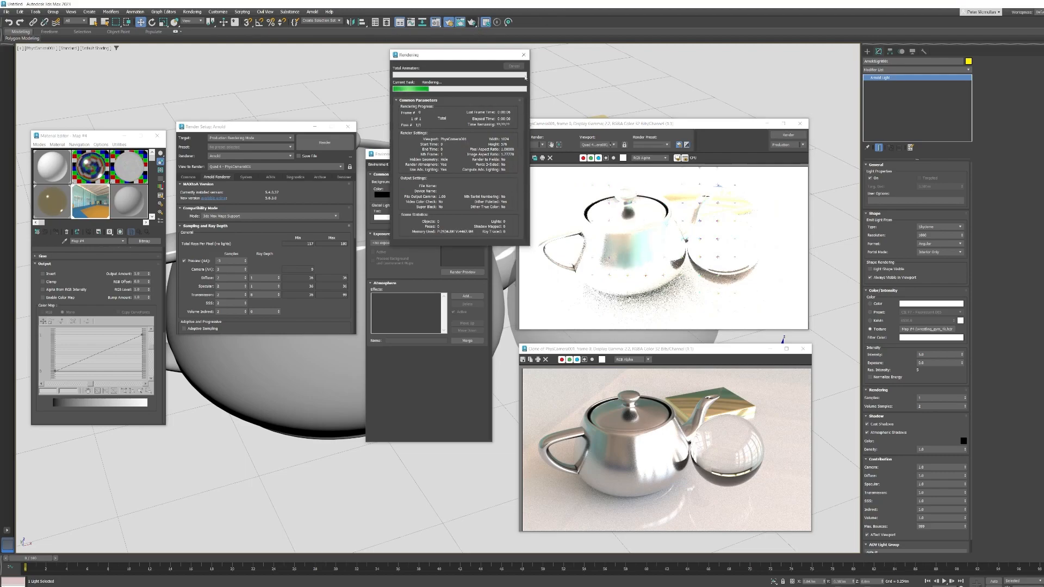
# Lower the skydome light's intensity to 0.2 and render the view.
pyautogui.doubleClick(923, 355)
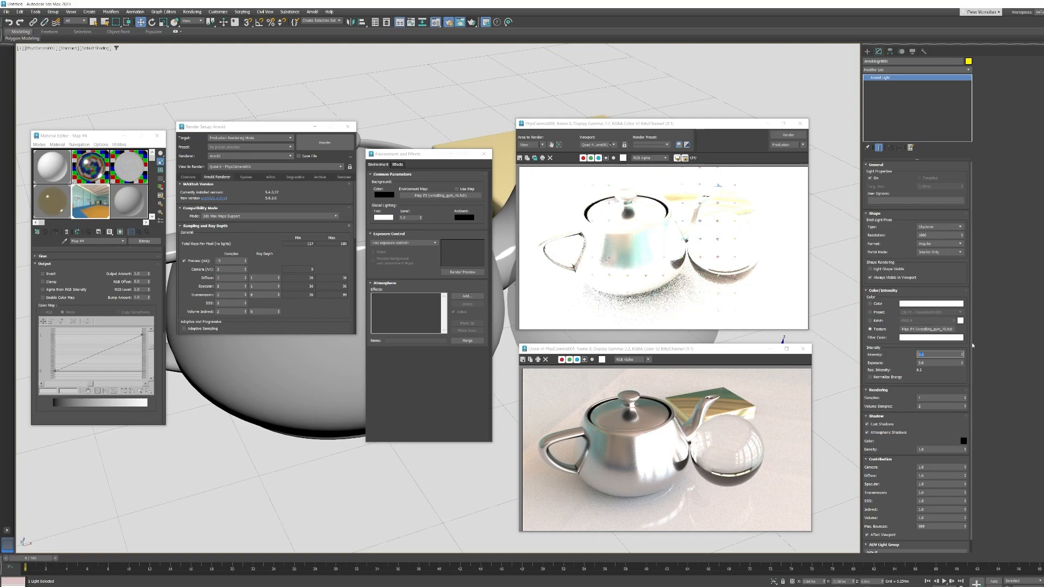
pyautogui.click(471, 22)
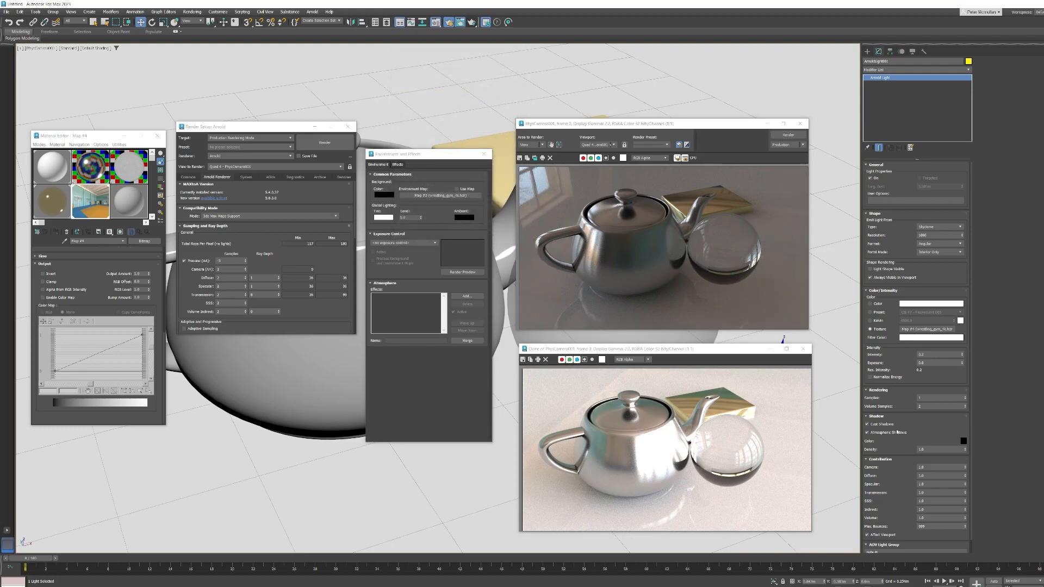
# Line up the Environment and Effects and Render Setup windows with the top edge of the Material Editor.
pyautogui.moveTo(419, 155)
pyautogui.mouseDown()
pyautogui.moveTo(415, 132)
pyautogui.moveTo(428, 138)
pyautogui.mouseUp()
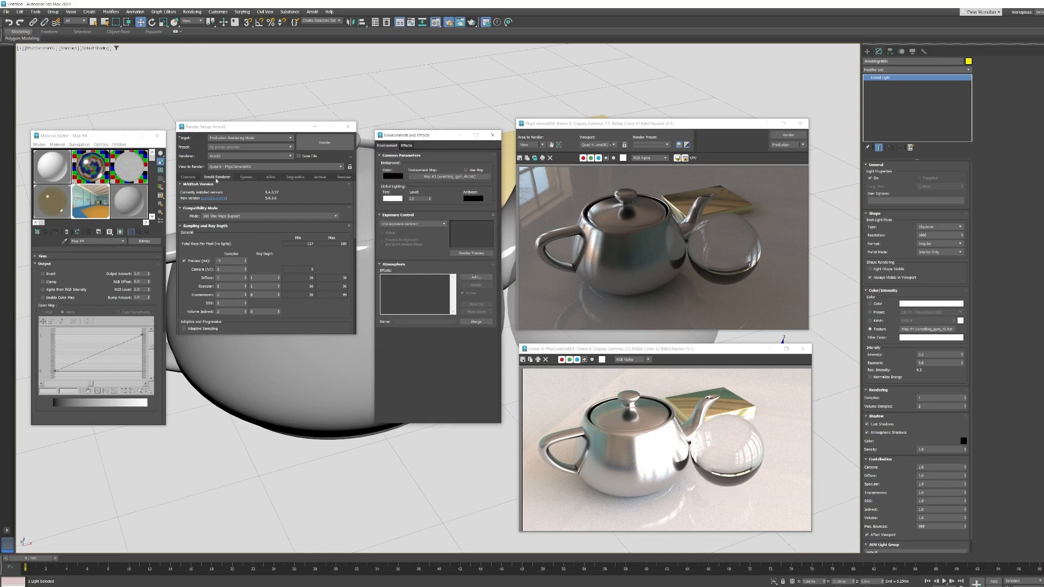
pyautogui.moveTo(239, 127); pyautogui.dragTo(243, 137)
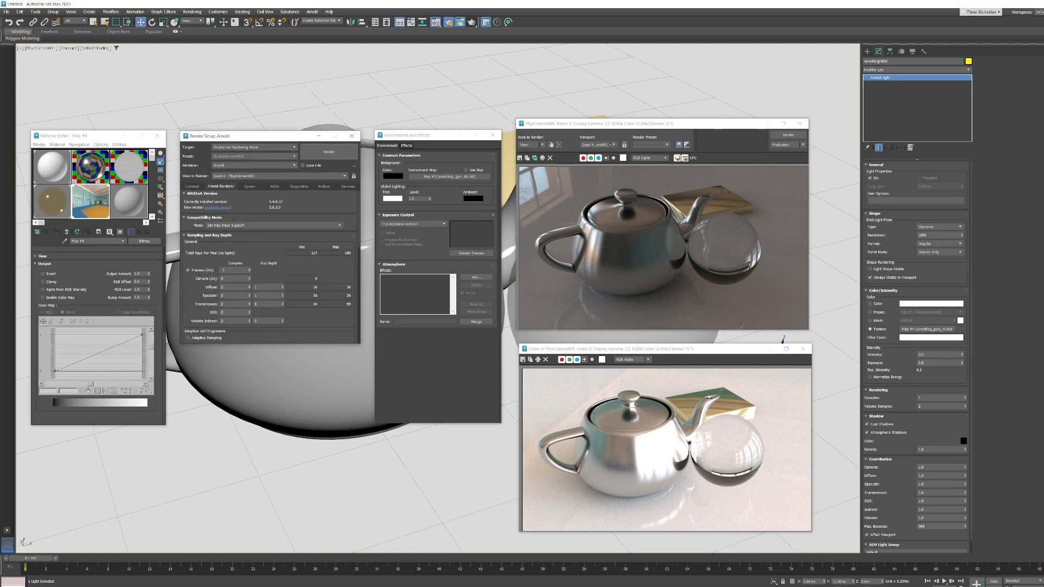